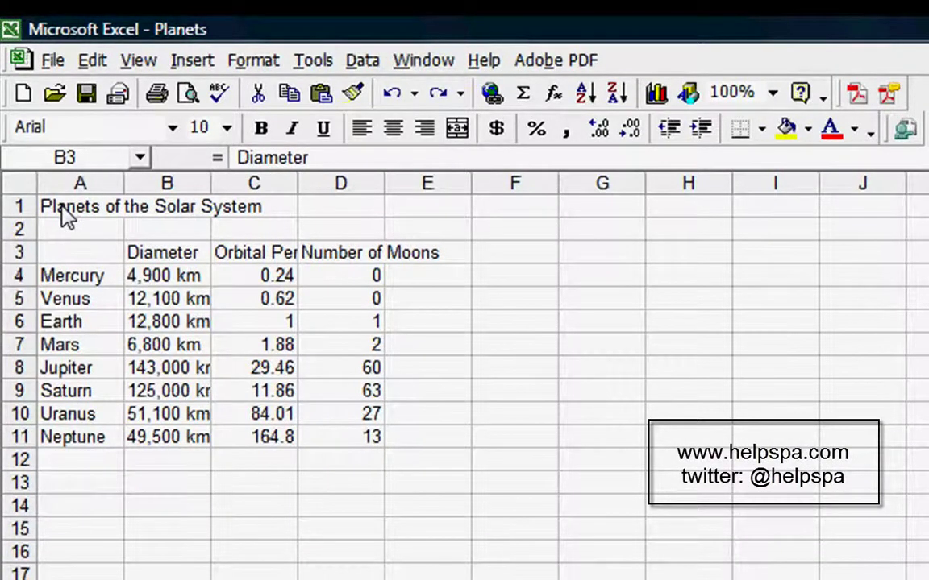
Step: Review the Insert Cells options for cell A1, covering shift right, shift down, entire row and entire column, without applying any
key(ctrl+y)
click(60, 206)
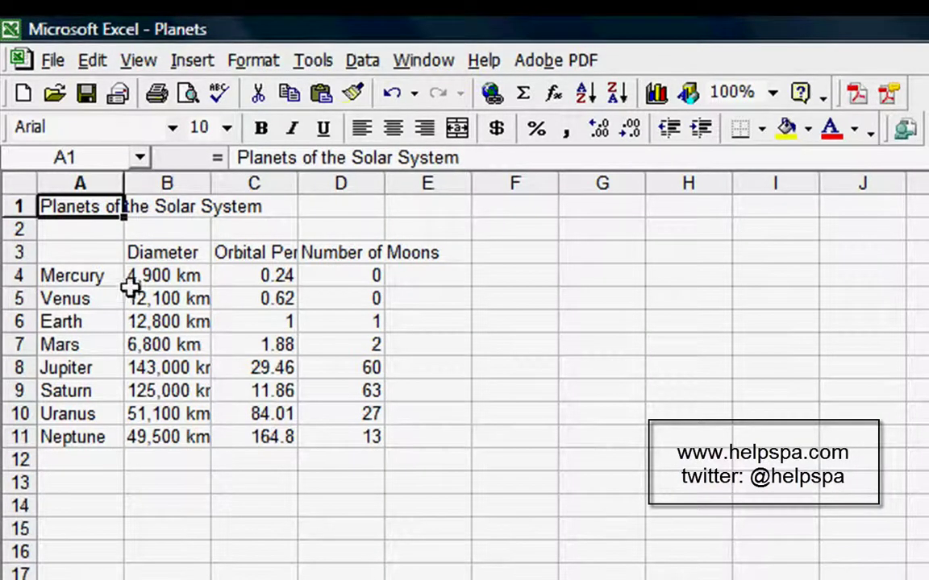
click(193, 60)
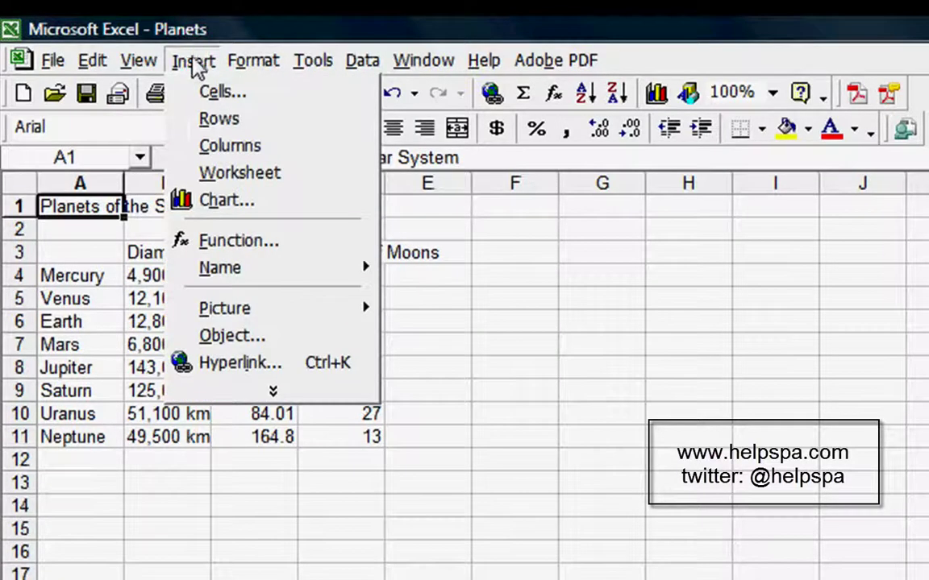
click(239, 95)
drag(391, 208, 325, 164)
click(439, 228)
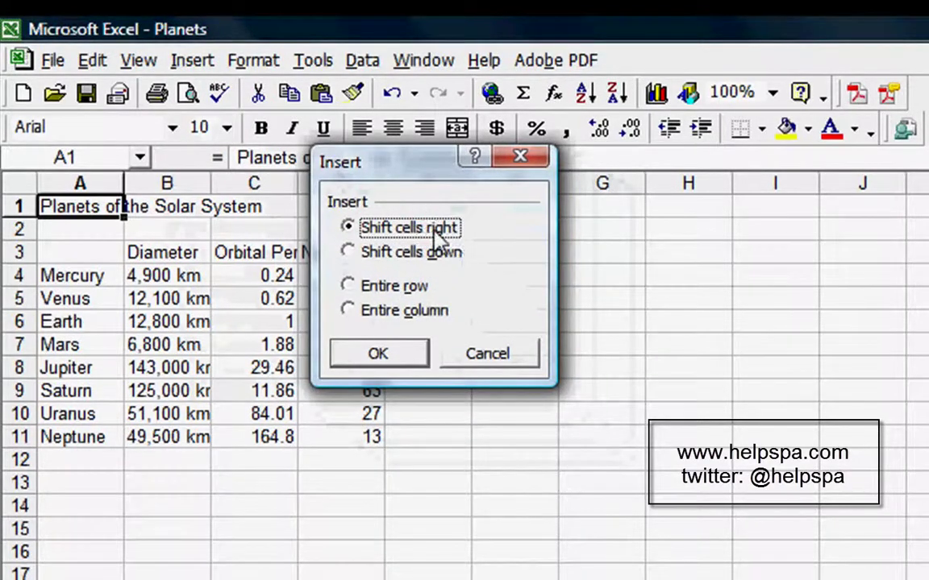
click(443, 253)
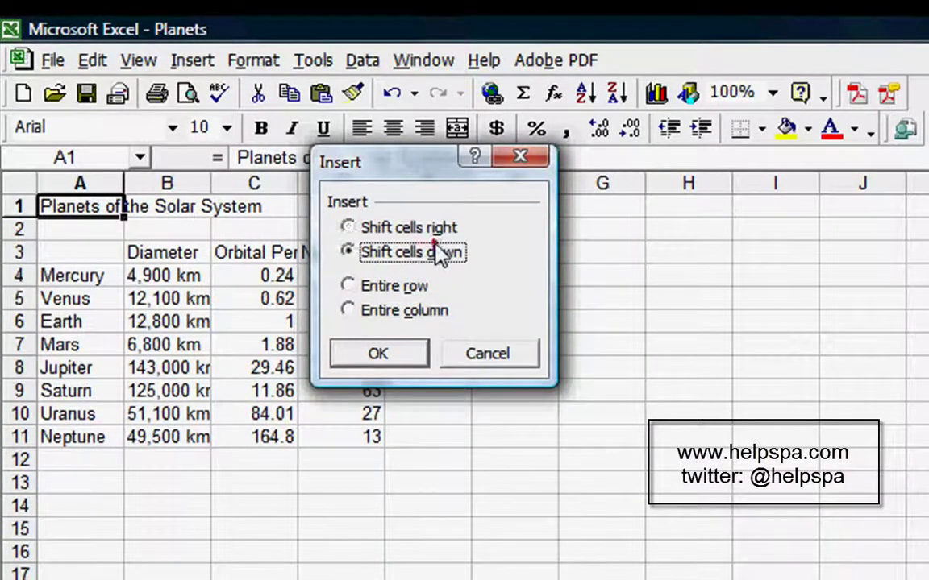
click(410, 294)
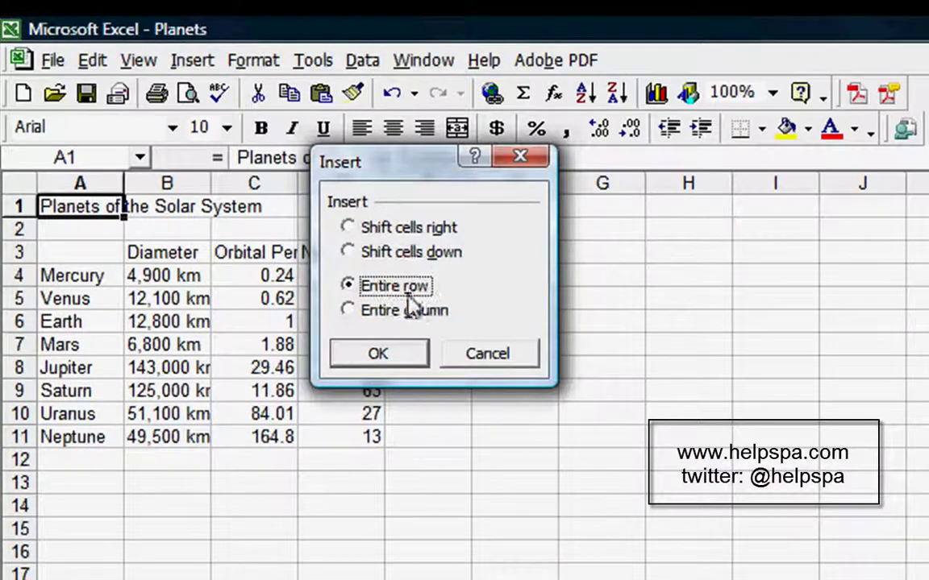
click(406, 311)
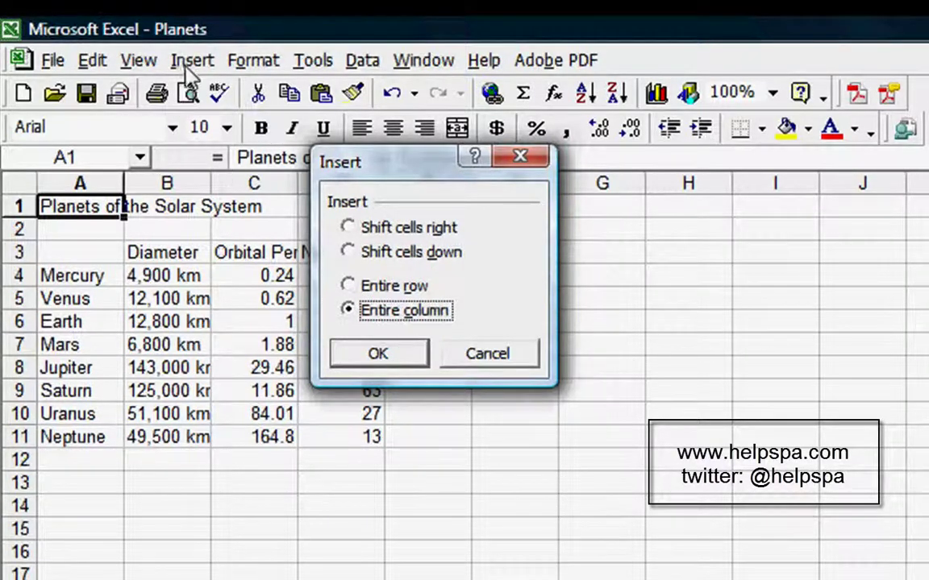
click(476, 353)
click(193, 61)
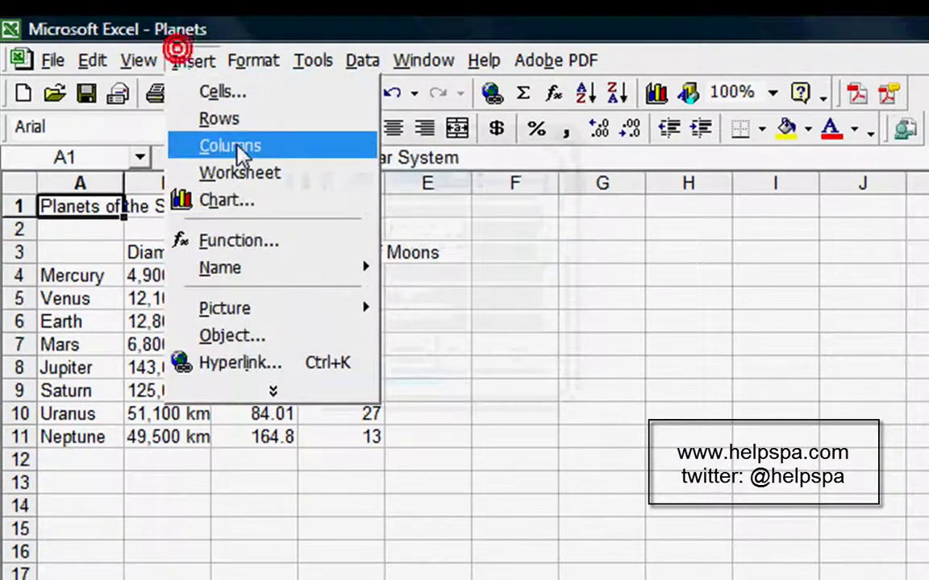
click(214, 95)
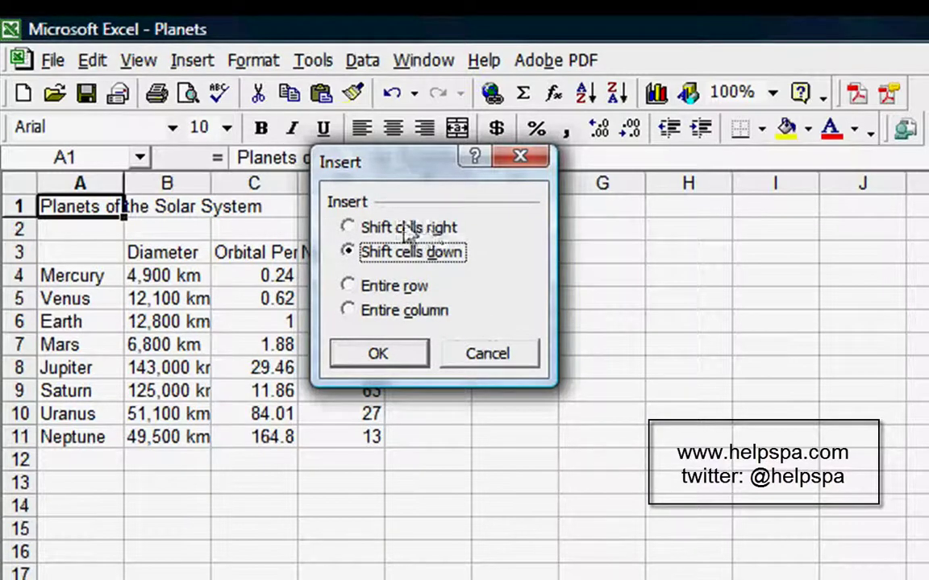
click(508, 356)
Step: Insert blank cells at B3:B11 with the existing cells shifted right, and undo the insertion
click(169, 251)
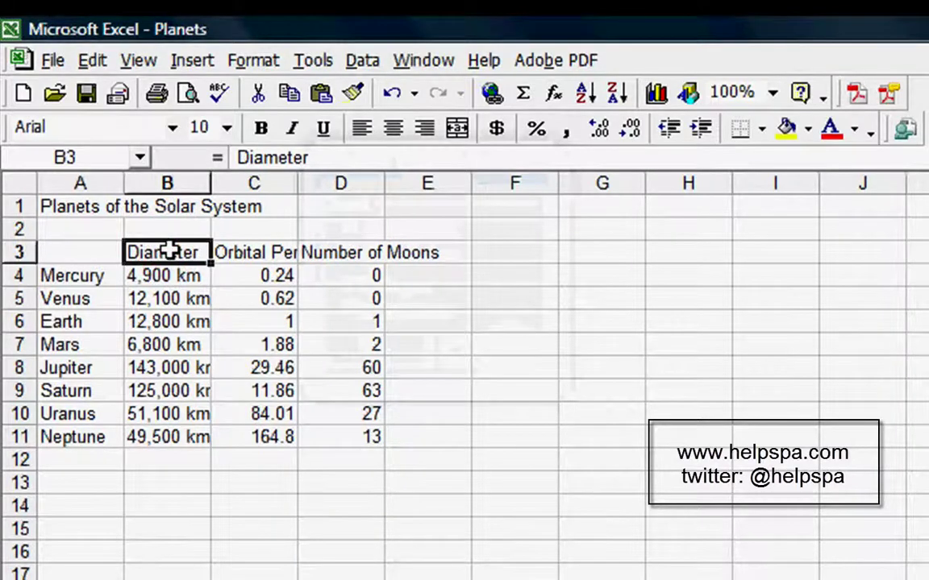
click(142, 271)
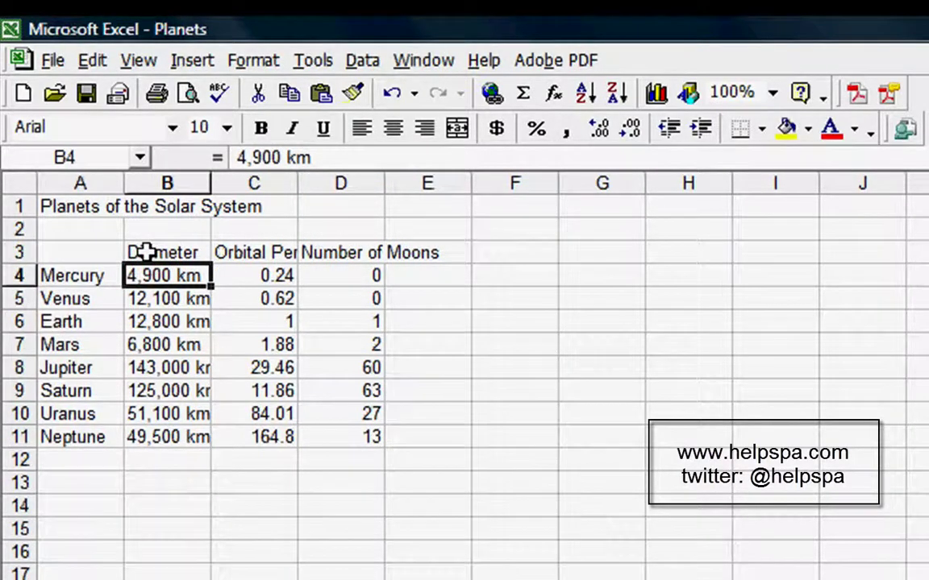
drag(143, 252, 151, 436)
click(192, 61)
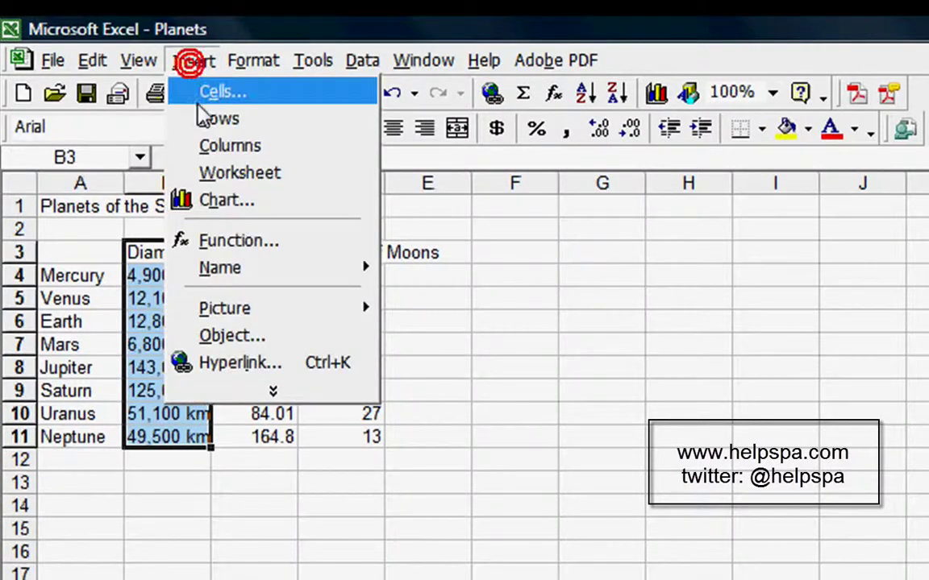
click(204, 95)
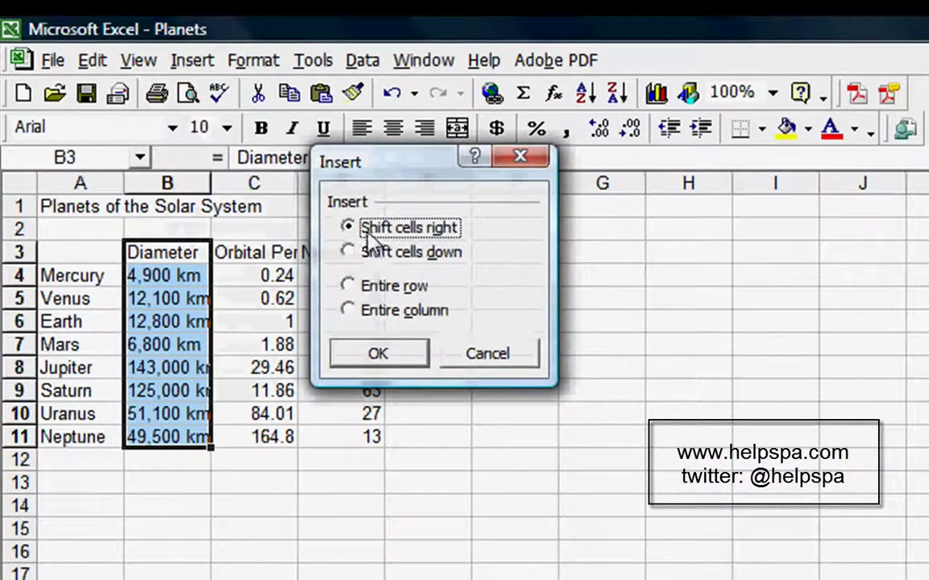
click(382, 351)
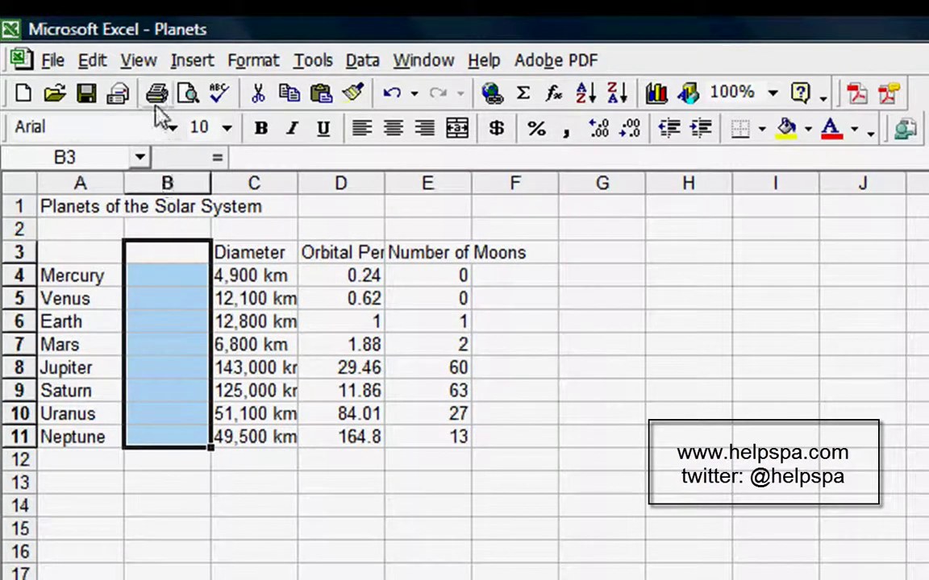
click(91, 60)
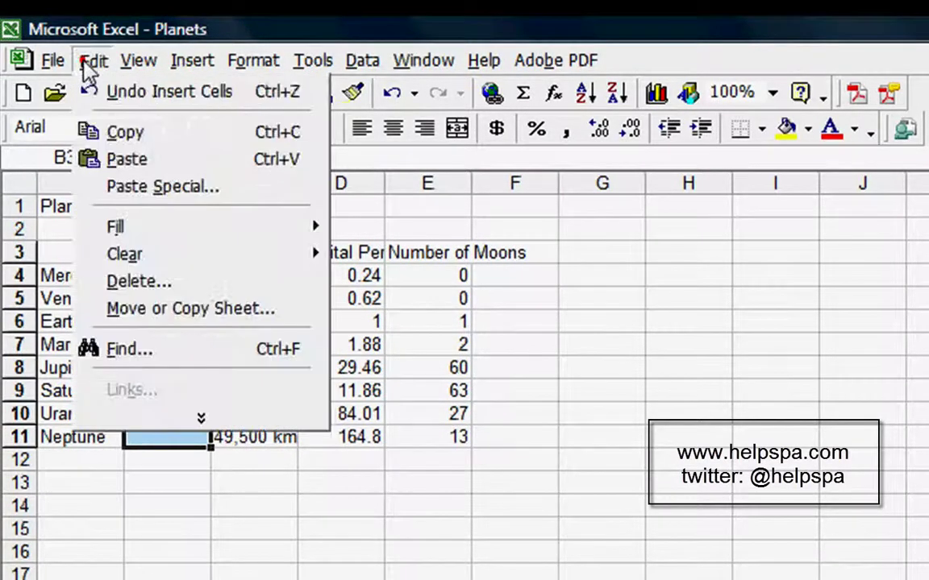
click(110, 92)
Step: Insert blank cells at B3:B11 with the existing cells shifted down, and undo the insertion
click(187, 58)
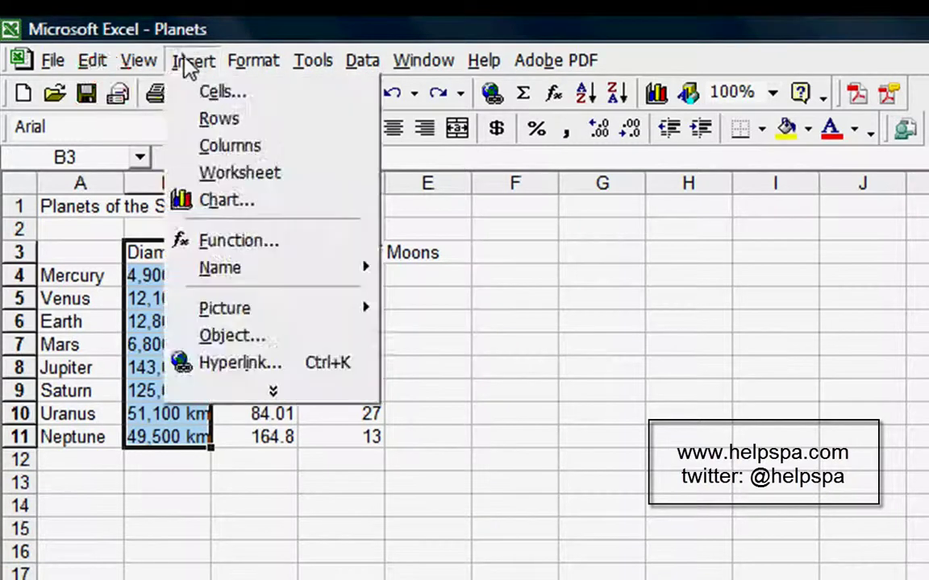
click(222, 93)
click(383, 260)
click(385, 359)
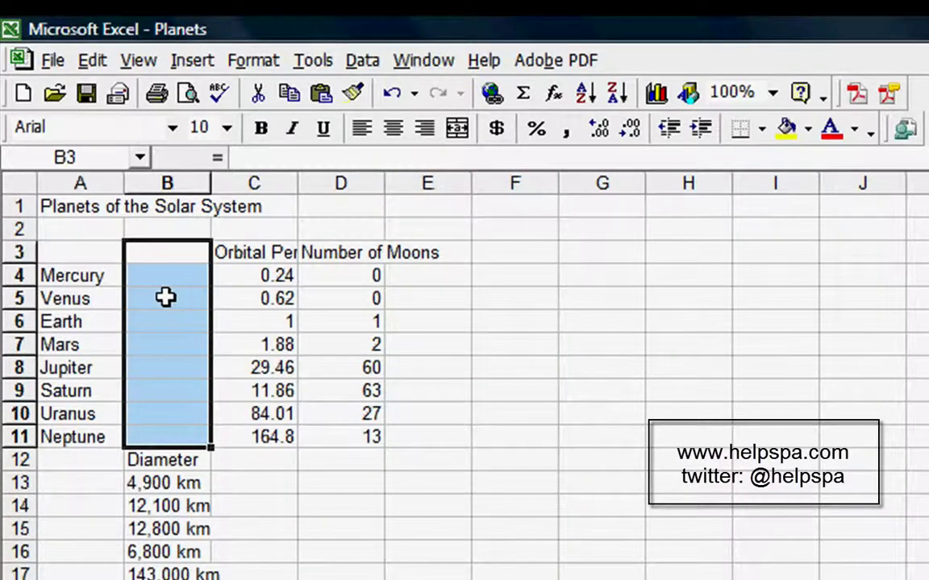
click(91, 60)
click(113, 88)
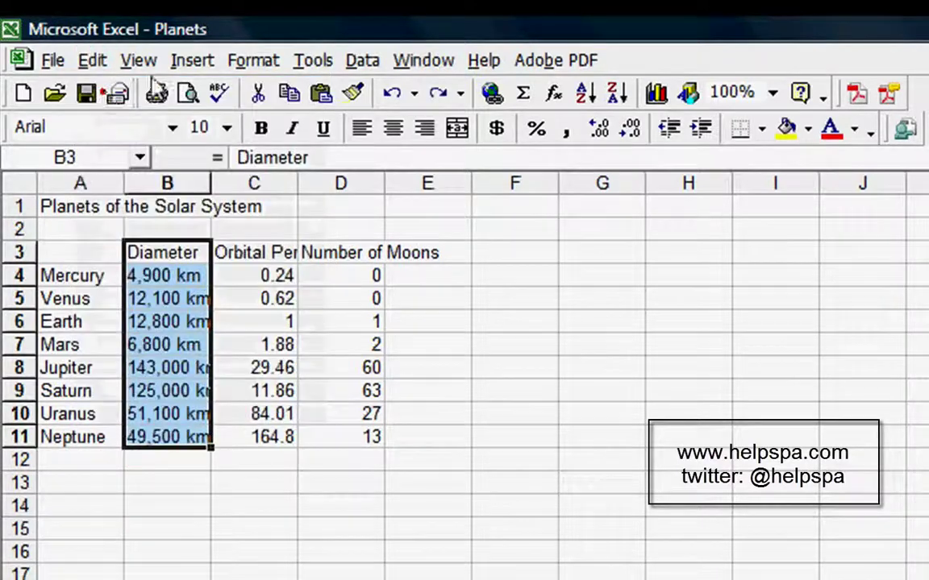
Step: Insert an entire blank column before the Diameter column, and undo the insertion
click(192, 61)
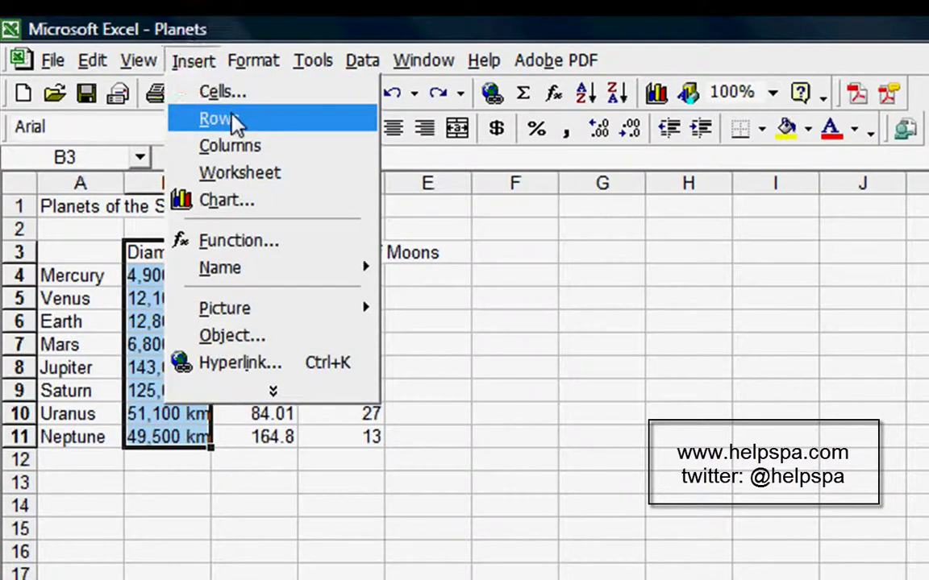
click(230, 147)
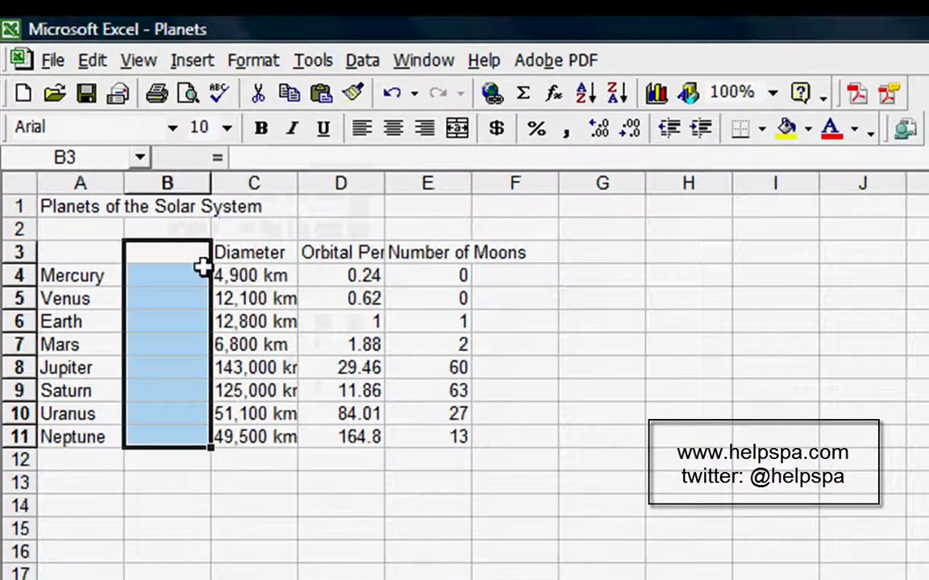
click(91, 60)
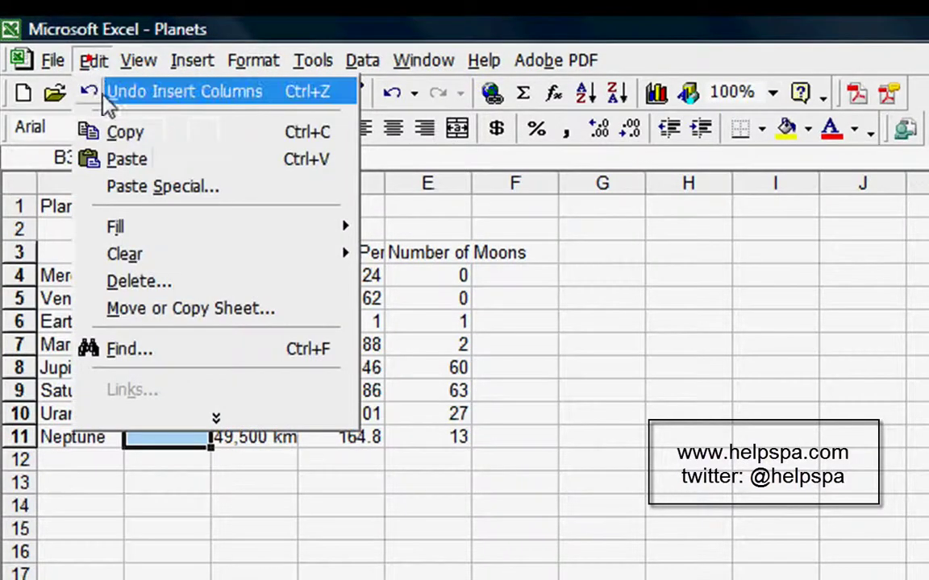
click(98, 90)
Step: Check the entire row and entire column choices in the Insert Cells options for B3:B11 without applying any
click(192, 60)
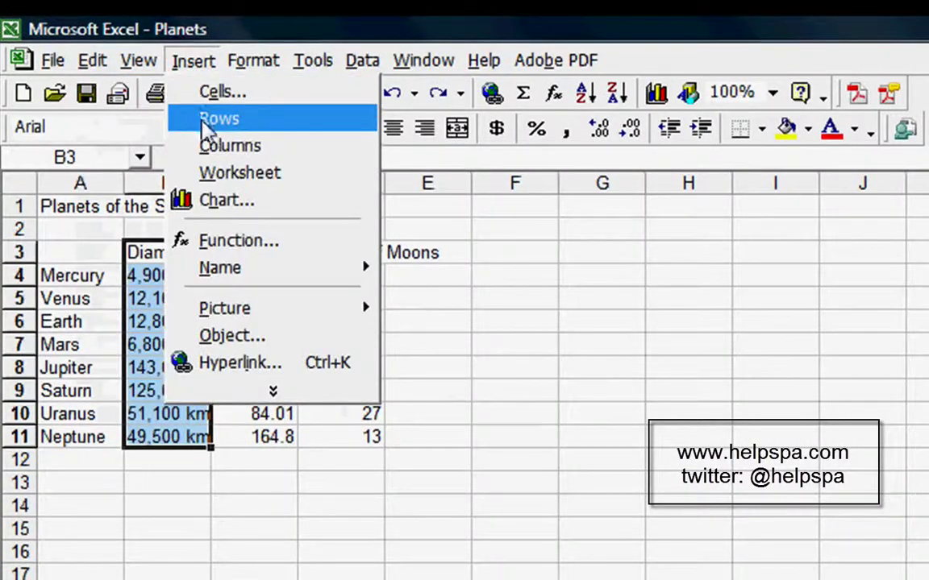
click(203, 93)
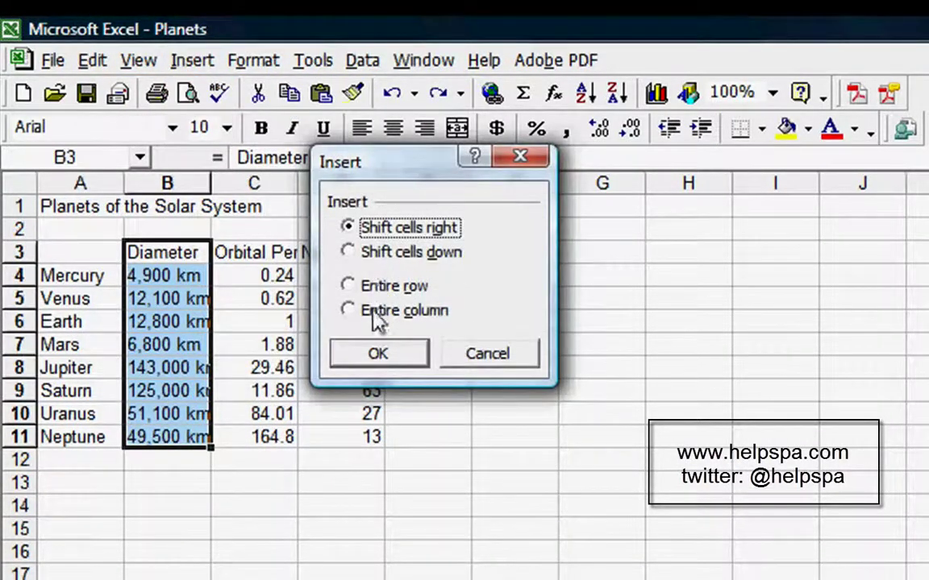
click(486, 354)
Step: Insert one blank row above Venus and another blank row above Mars
click(74, 276)
click(69, 299)
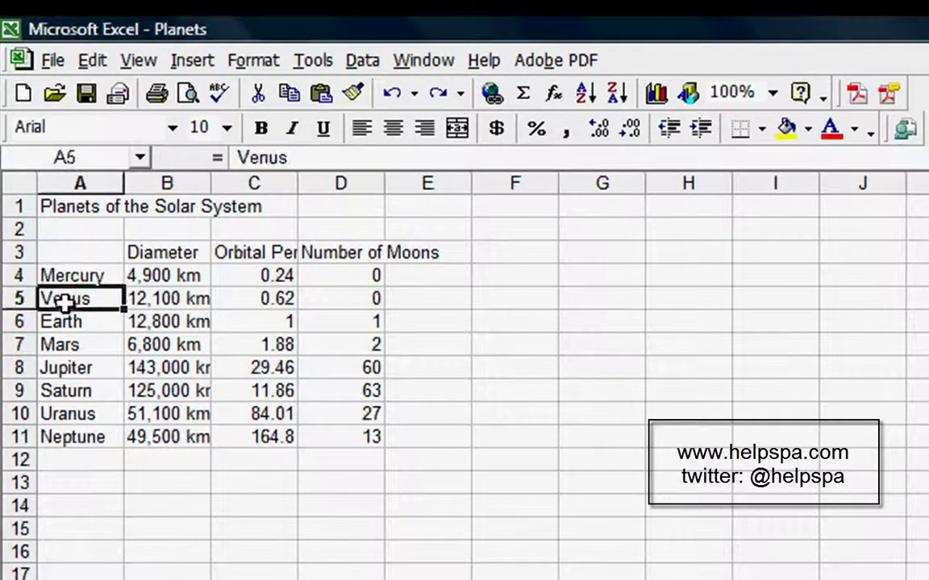
click(191, 64)
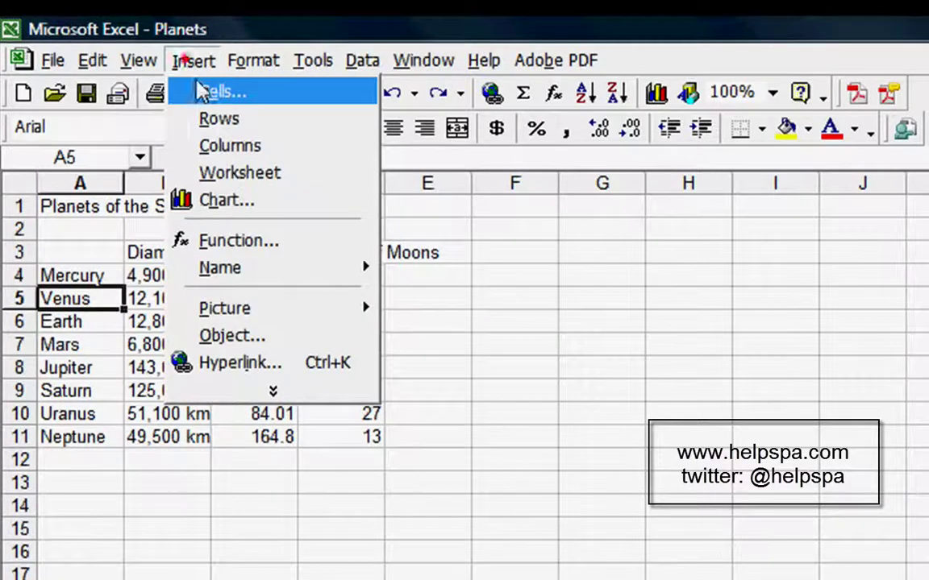
click(217, 120)
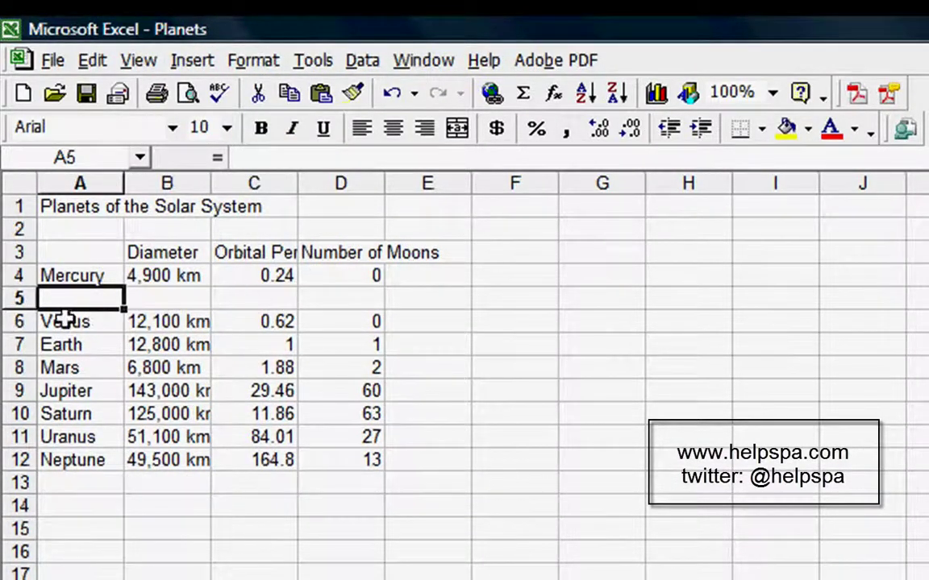
click(65, 369)
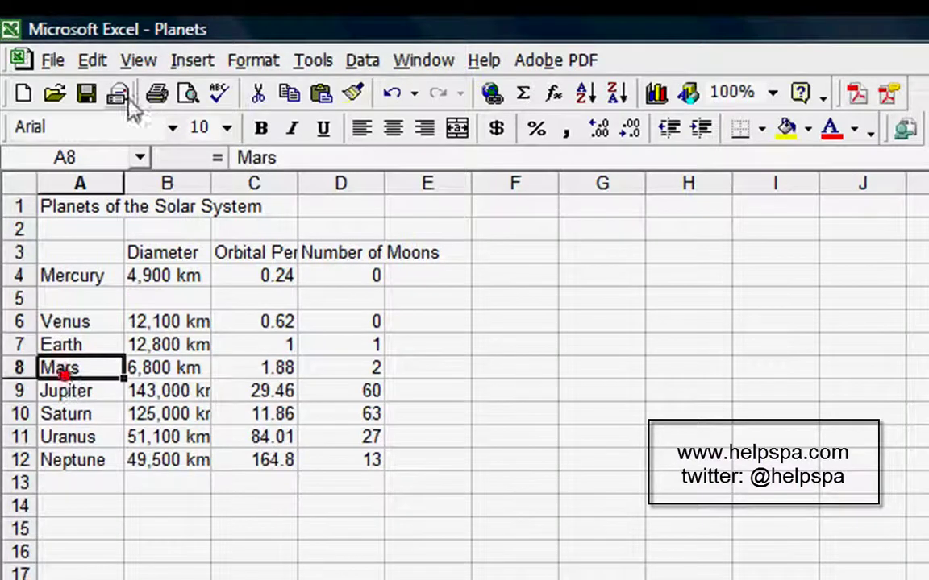
click(191, 58)
click(203, 117)
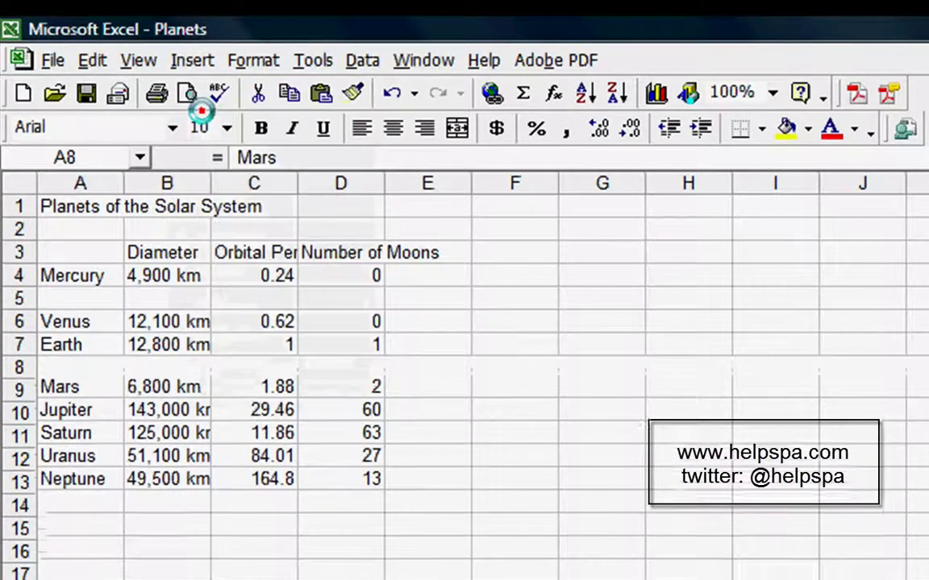
Step: Undo both row insertions above Mars and Venus
click(93, 58)
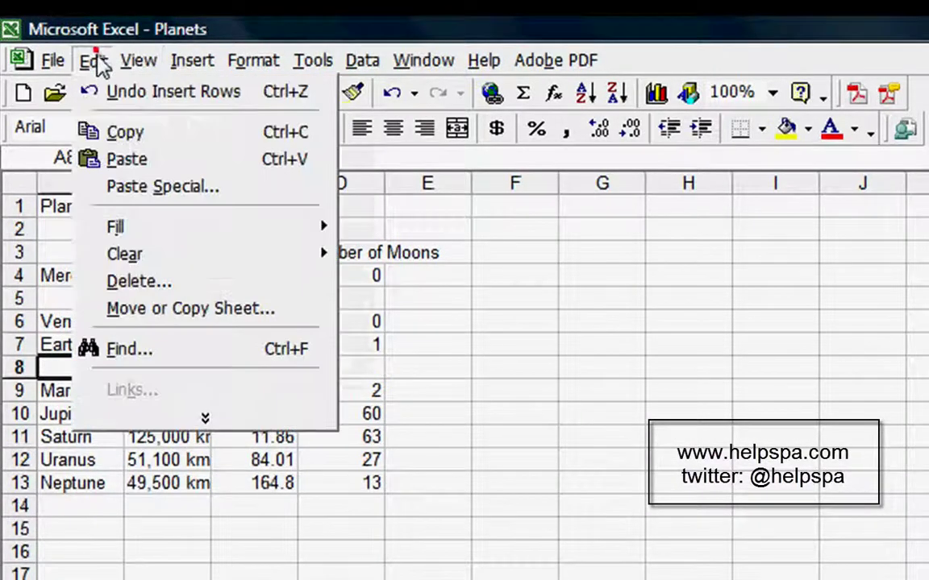
click(89, 88)
click(91, 60)
click(91, 90)
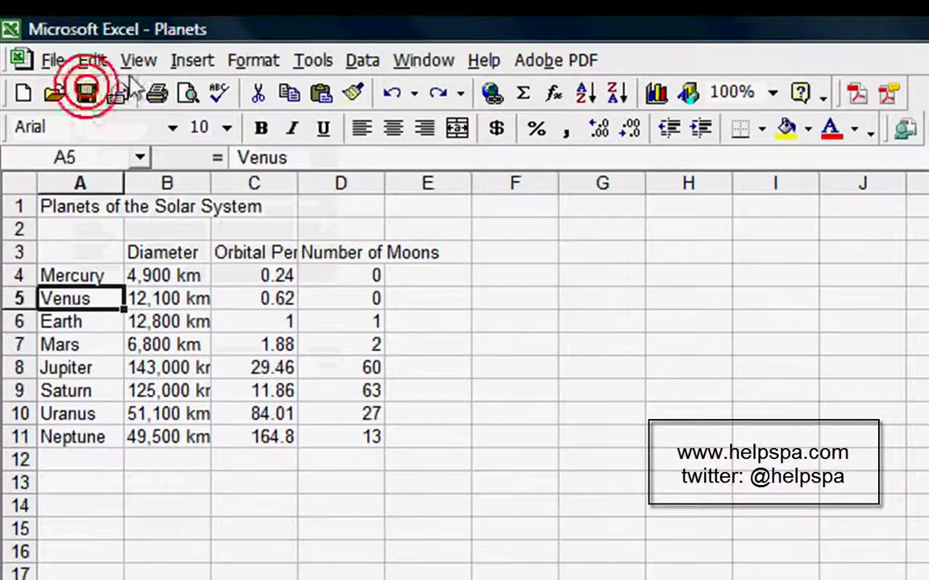
Step: Look through the workbook's Sheet1, Sheet2 and Sheet3 worksheets and return to Sheet1
click(185, 61)
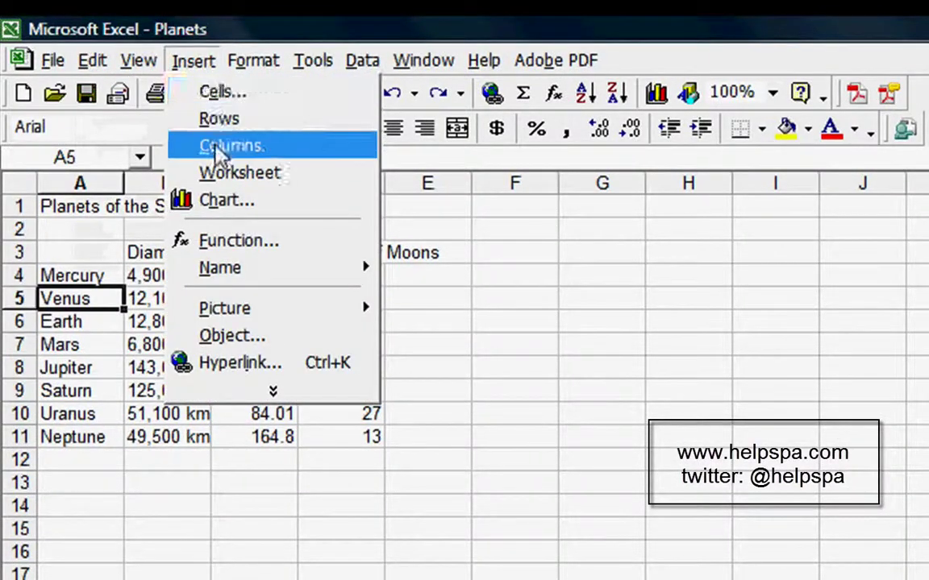
click(174, 13)
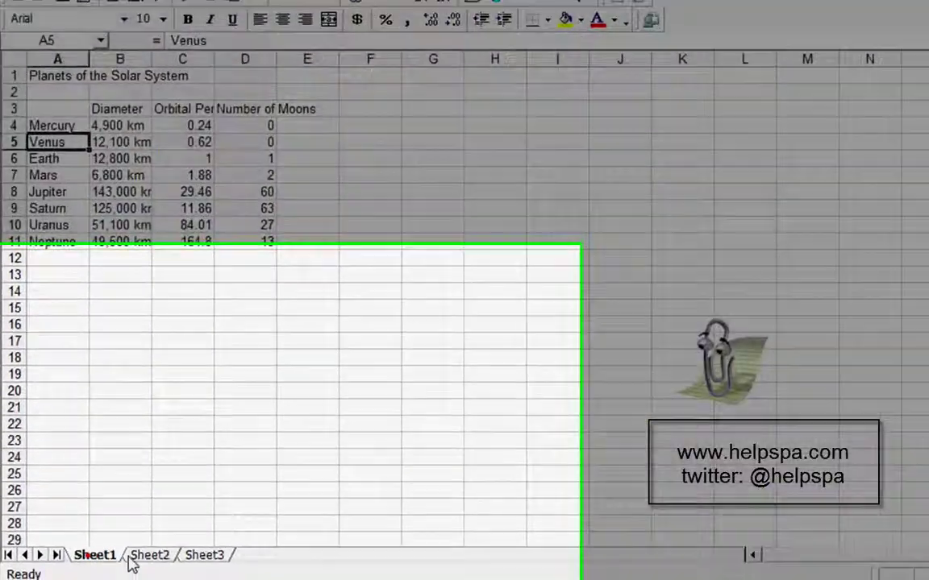
click(134, 565)
click(183, 565)
click(134, 498)
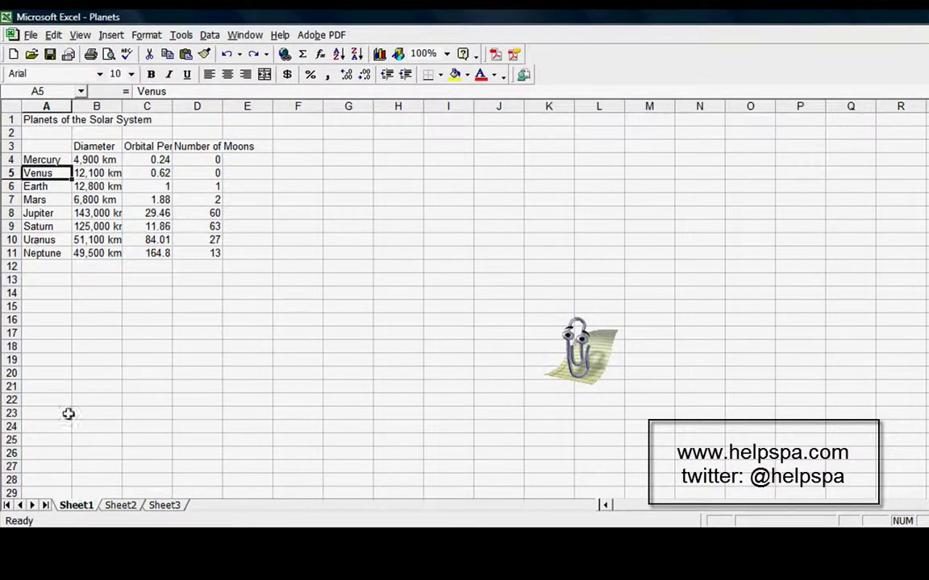
click(120, 506)
click(161, 493)
click(163, 505)
click(121, 505)
click(77, 505)
Step: Insert a new worksheet before Sheet1 and switch back to Sheet1
click(111, 36)
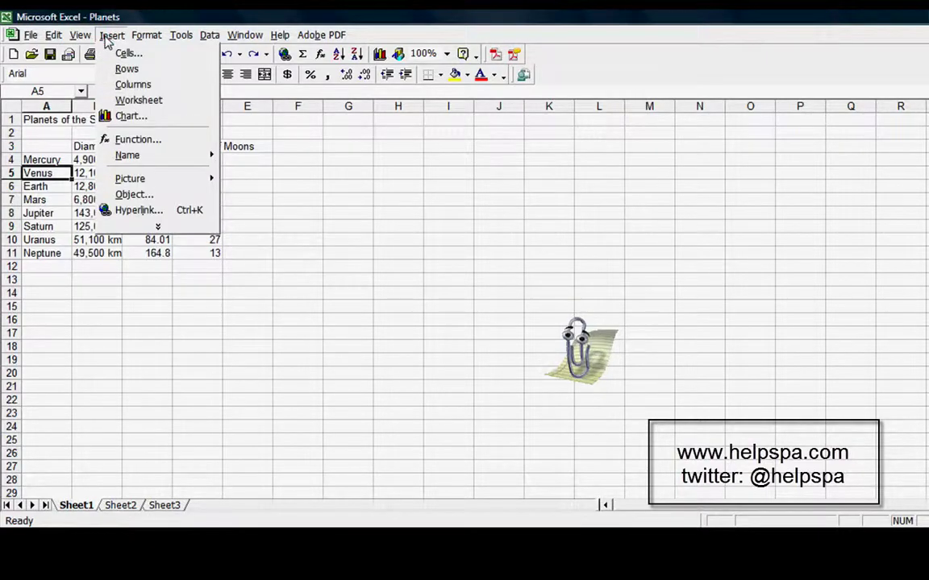
click(137, 100)
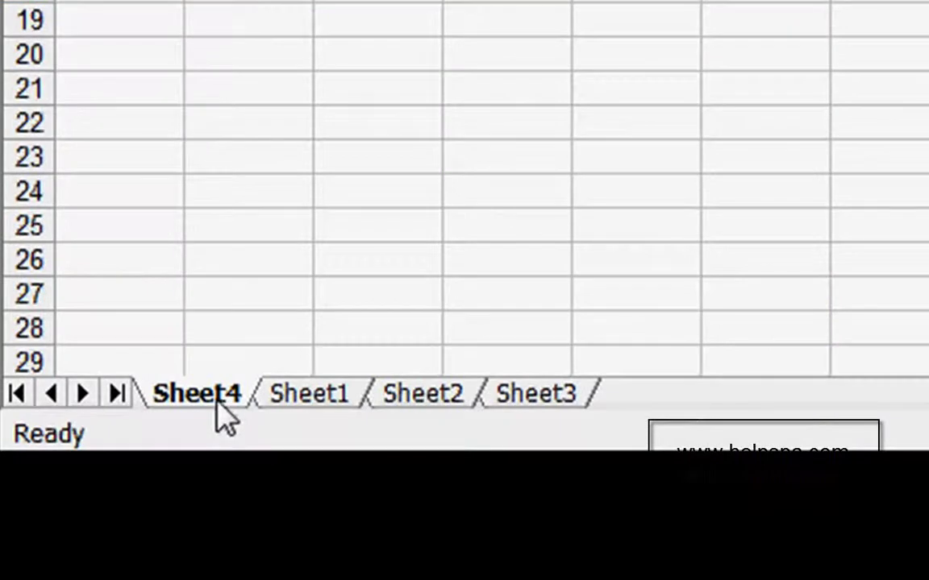
click(286, 396)
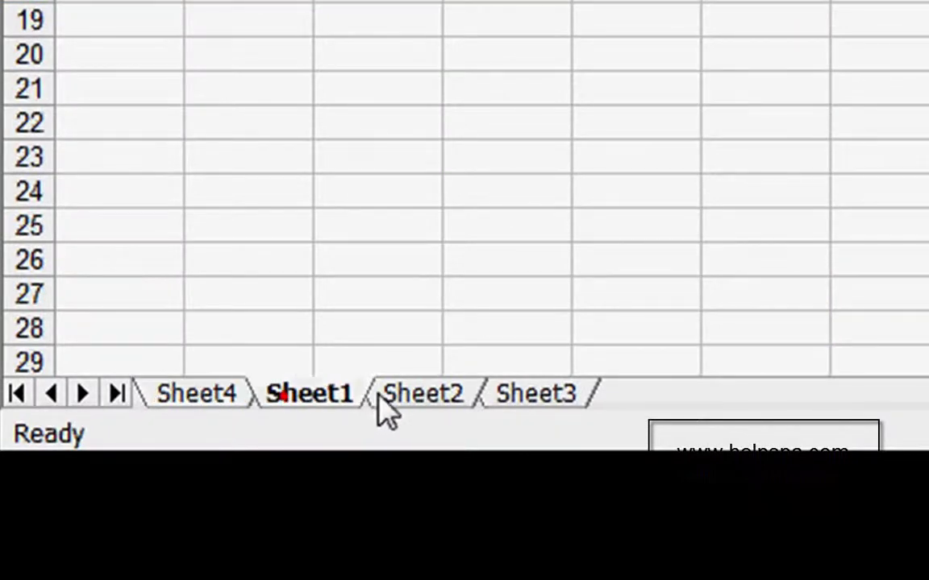
Step: Check the Sheet4 and Sheet1 worksheets and move Sheet4 to the end, after Sheet3
click(201, 392)
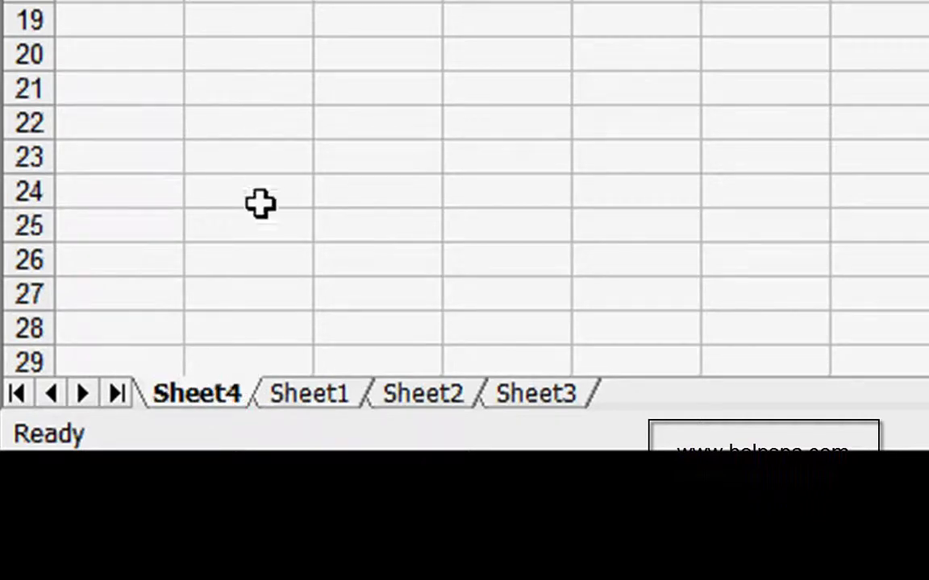
click(307, 408)
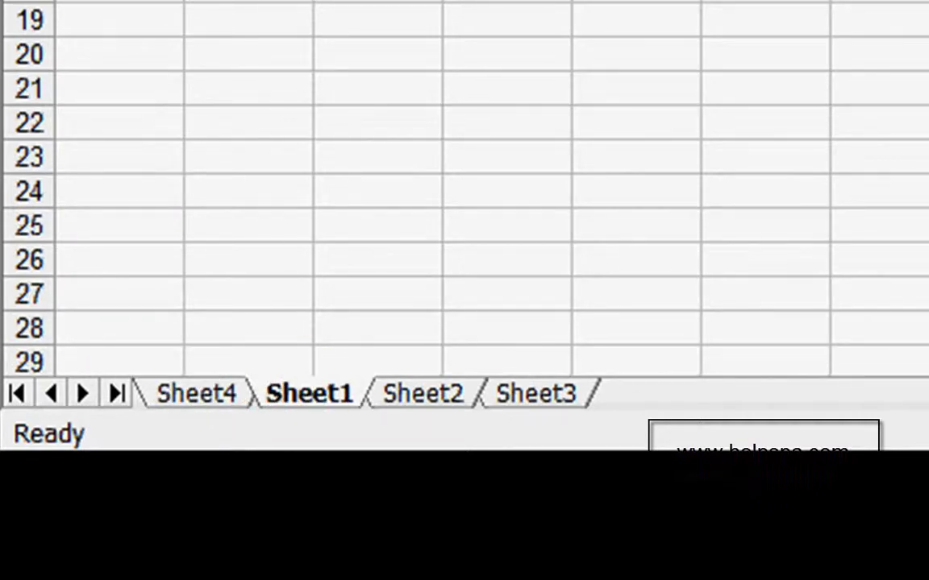
click(197, 394)
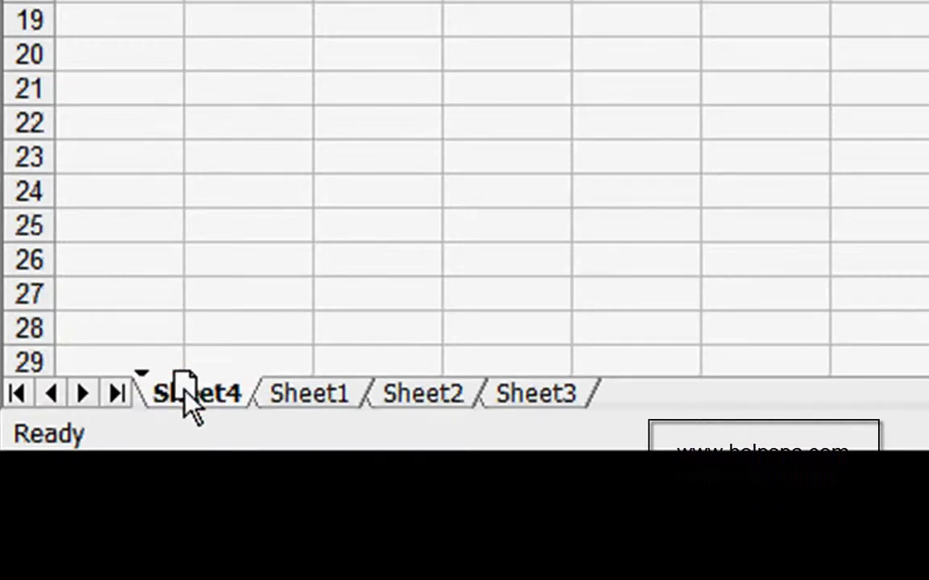
mouse_move(184, 392)
mouse_down()
mouse_move(345, 377)
mouse_move(416, 385)
mouse_move(588, 379)
mouse_move(614, 388)
mouse_up()
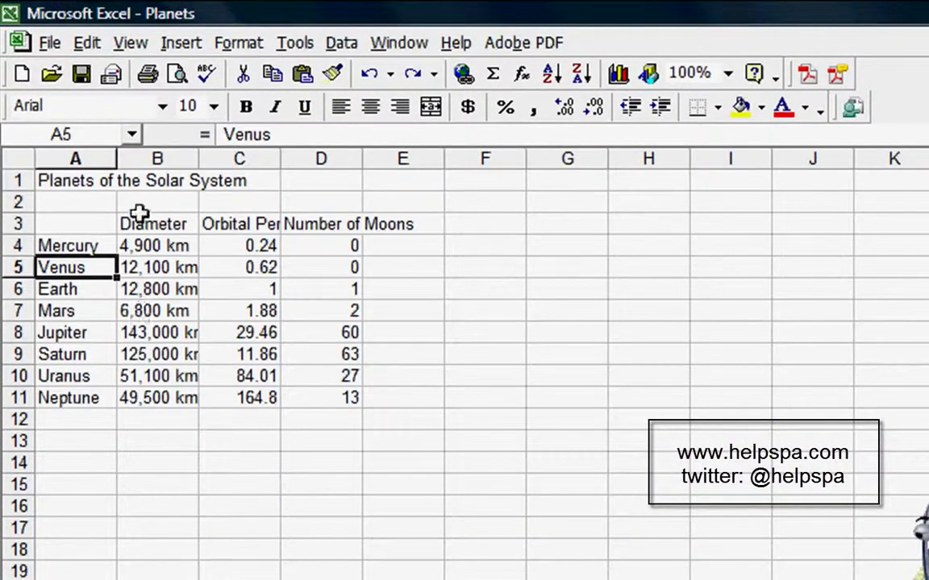
Step: Enter the header "Planet" in cell A3, above the planet names
click(176, 43)
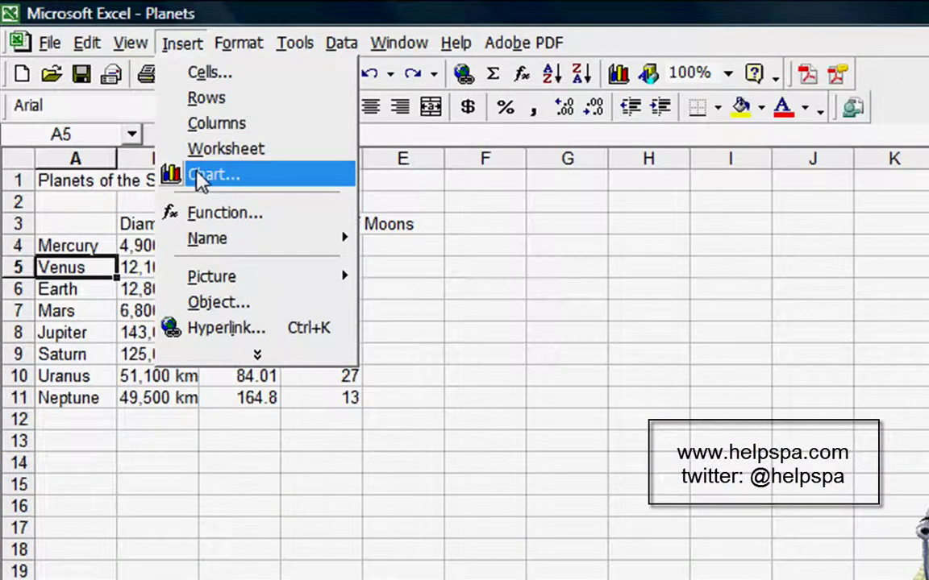
click(100, 187)
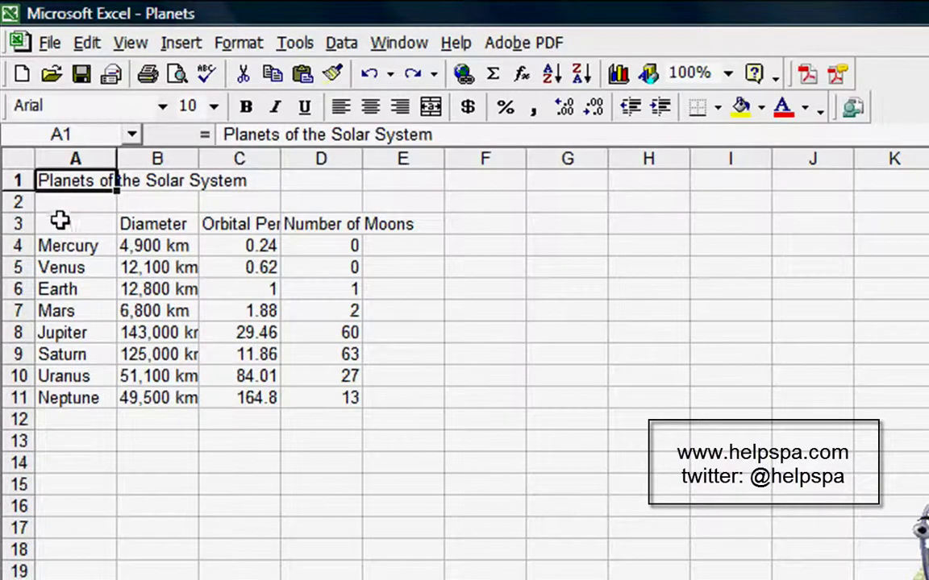
drag(60, 223, 379, 399)
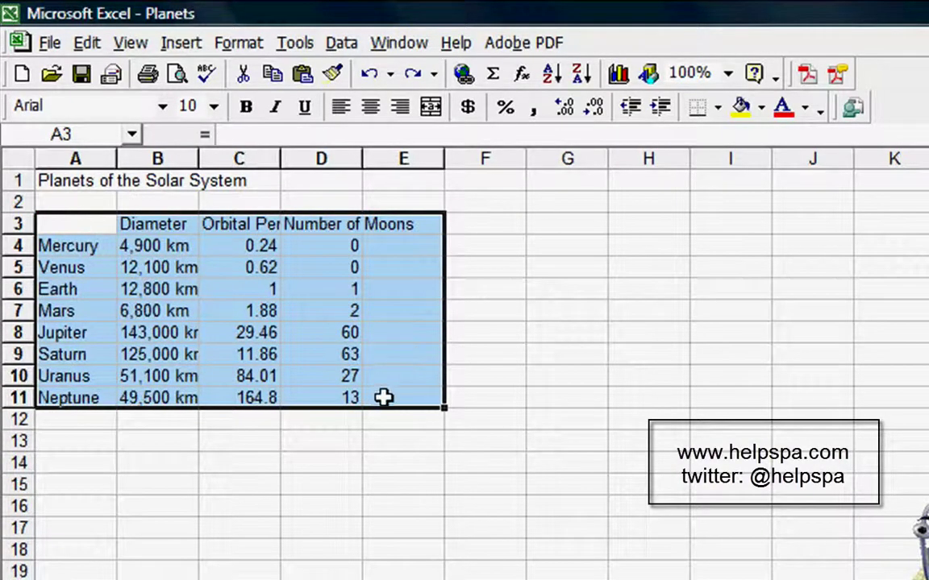
click(87, 225)
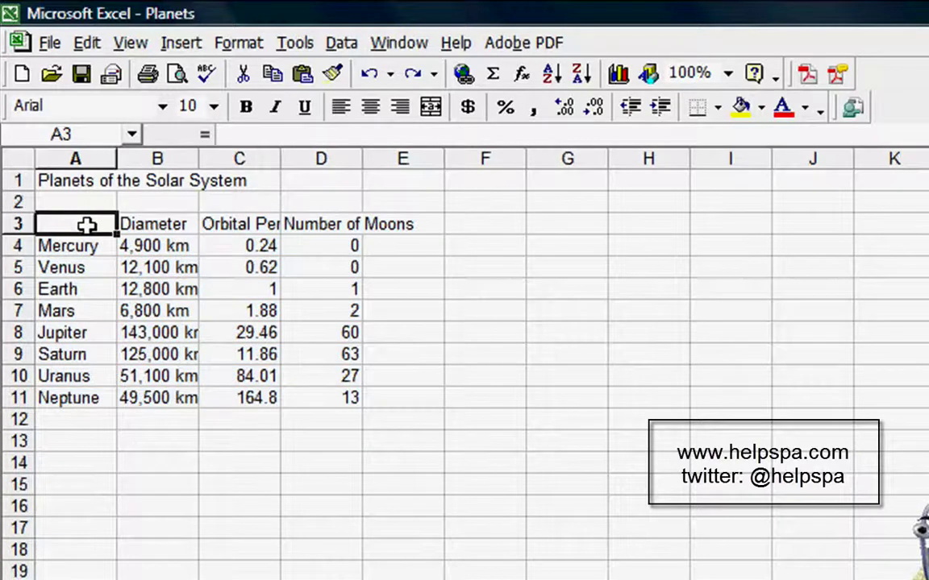
double_click(87, 225)
text(Planet)
click(93, 293)
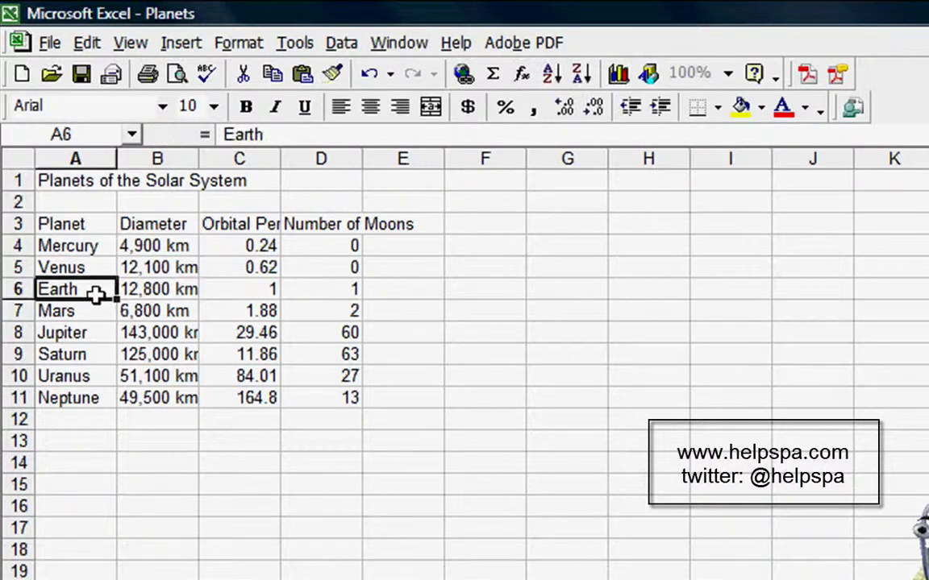
Step: Create a clustered column chart from the planet table in A3:D11, using the Chart Wizard's remaining default settings
drag(68, 222, 326, 398)
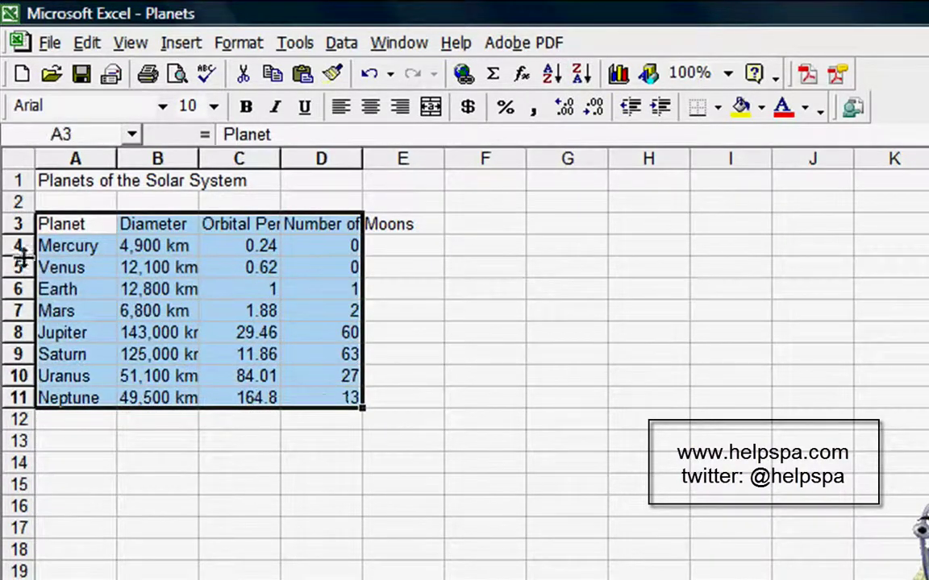
click(181, 42)
click(202, 170)
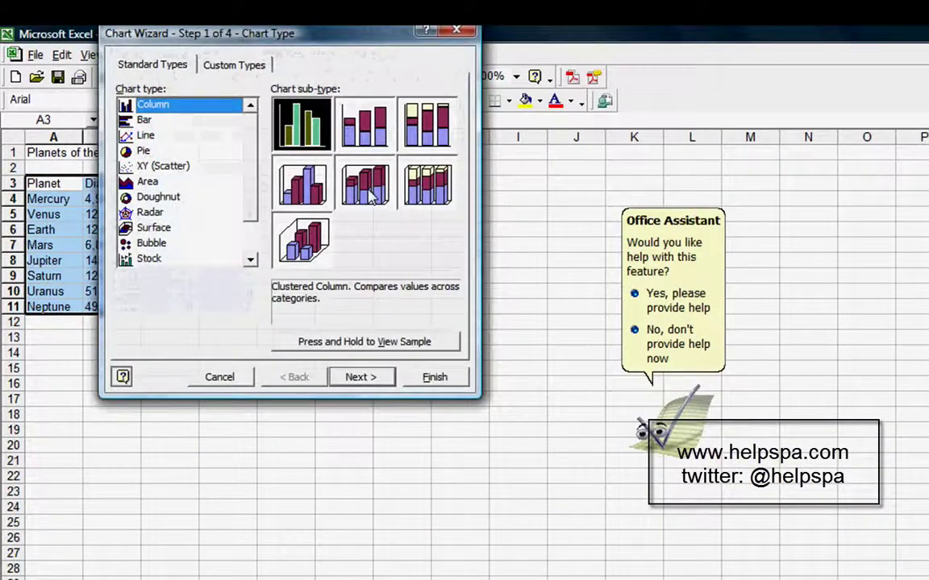
click(661, 336)
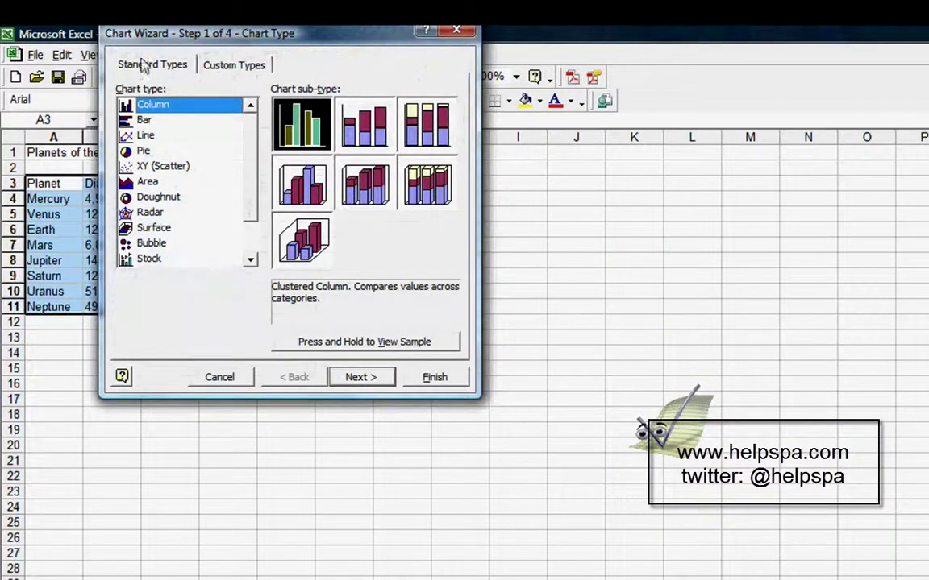
drag(141, 39, 203, 57)
click(201, 138)
click(207, 154)
click(203, 138)
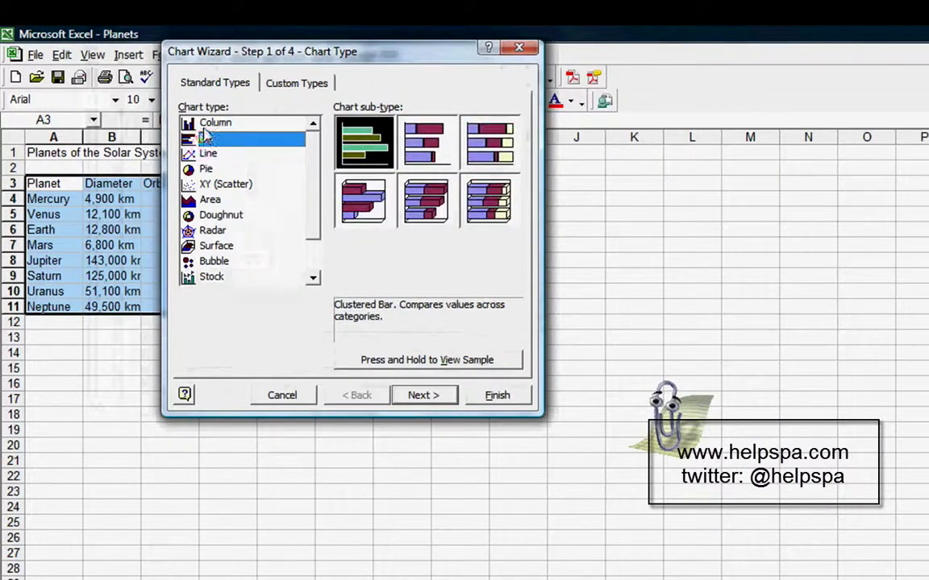
click(380, 361)
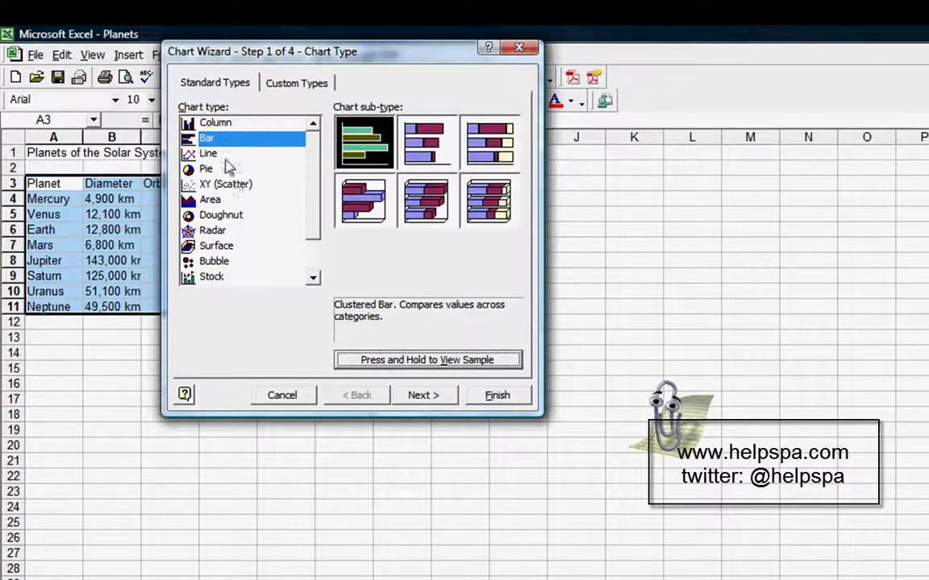
click(215, 122)
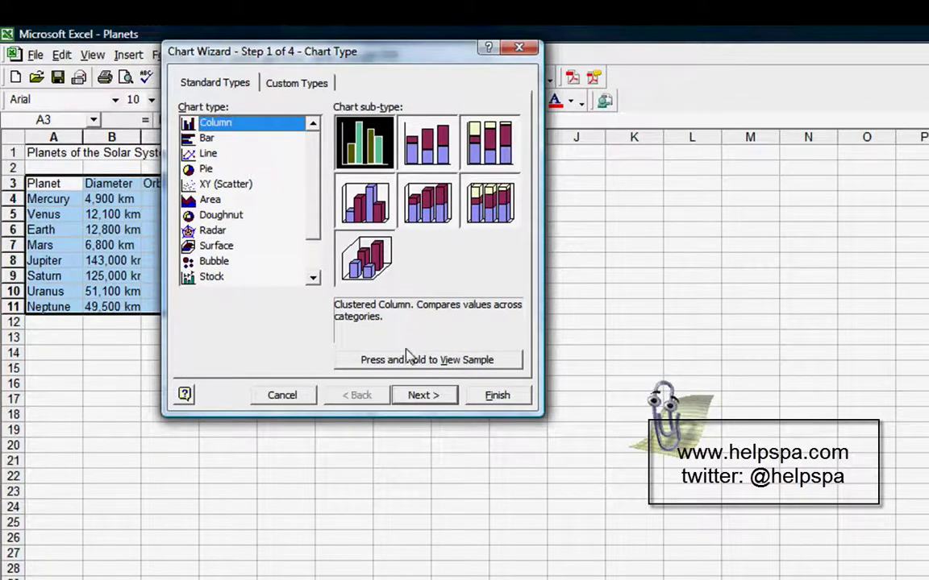
click(494, 396)
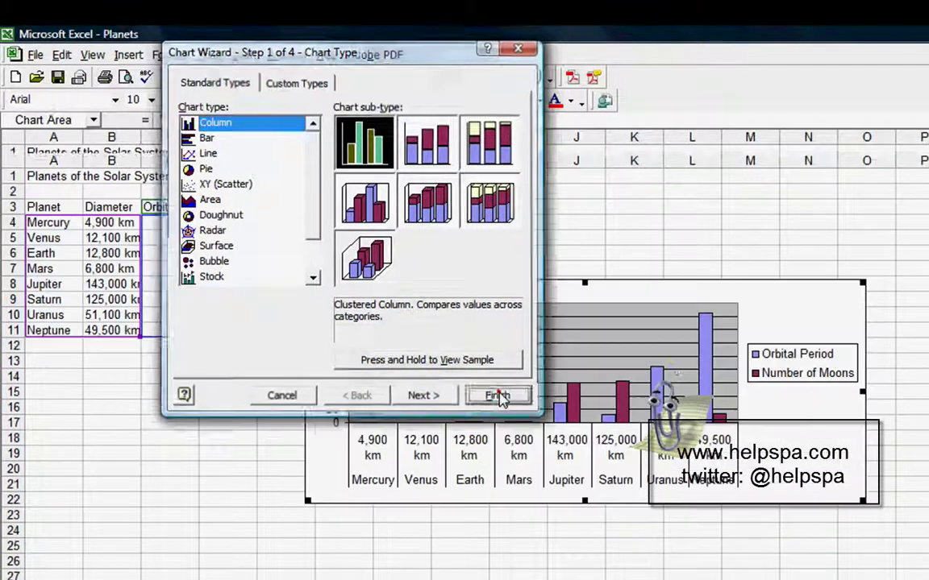
Step: Move the column chart up beside the planet table and delete it
click(405, 307)
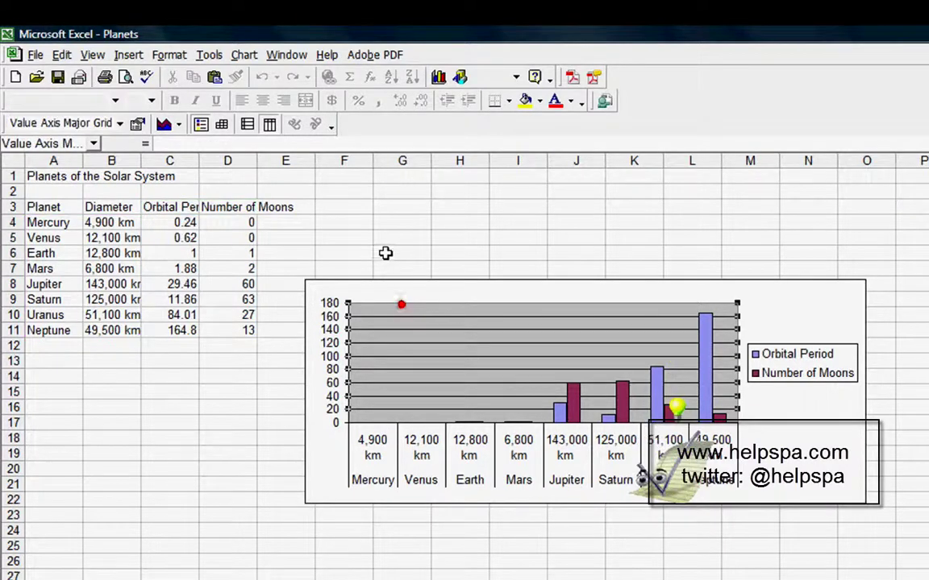
drag(381, 292, 388, 206)
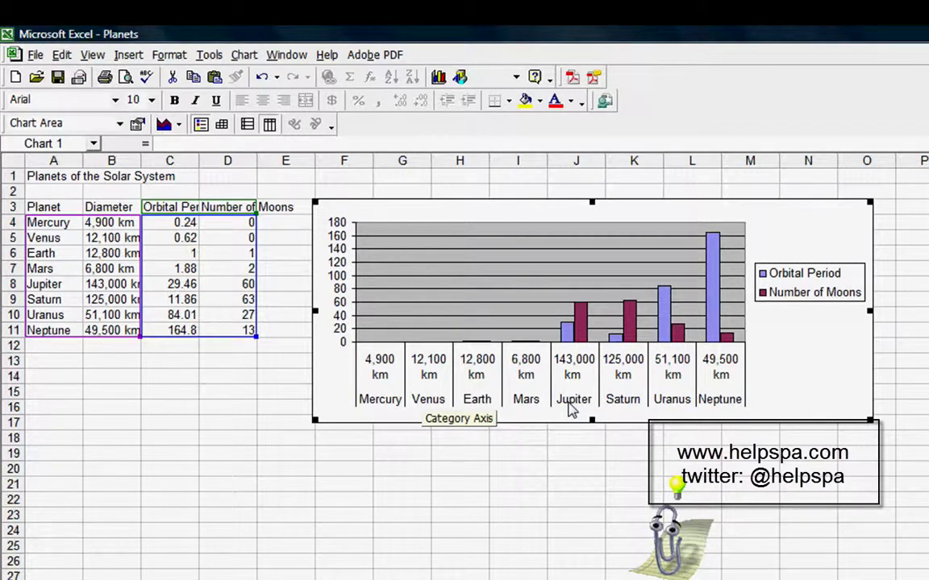
key(Delete)
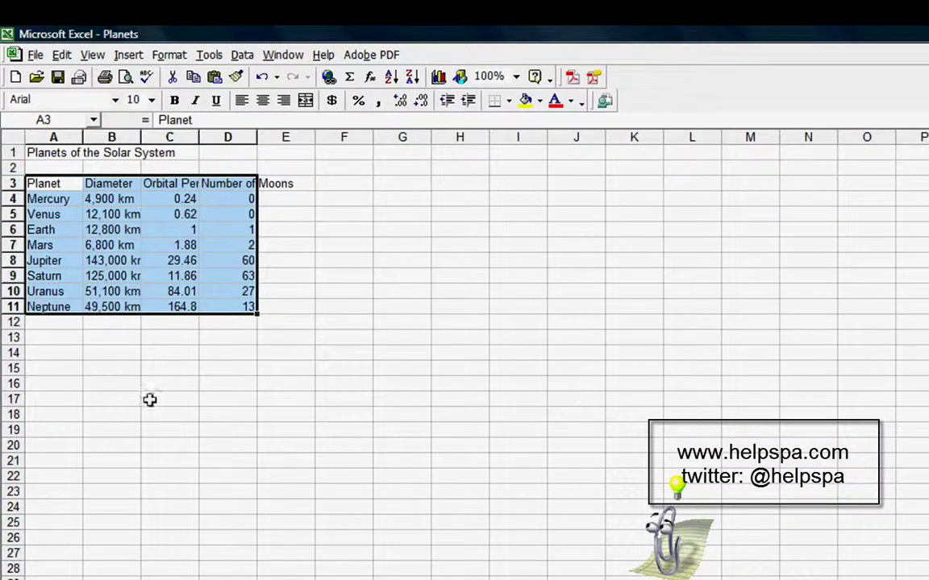
click(150, 396)
click(65, 152)
Step: Browse the All, Financial, Database, Date & Time and Most Recently Used function categories for cell D12 and close without inserting a function
click(129, 55)
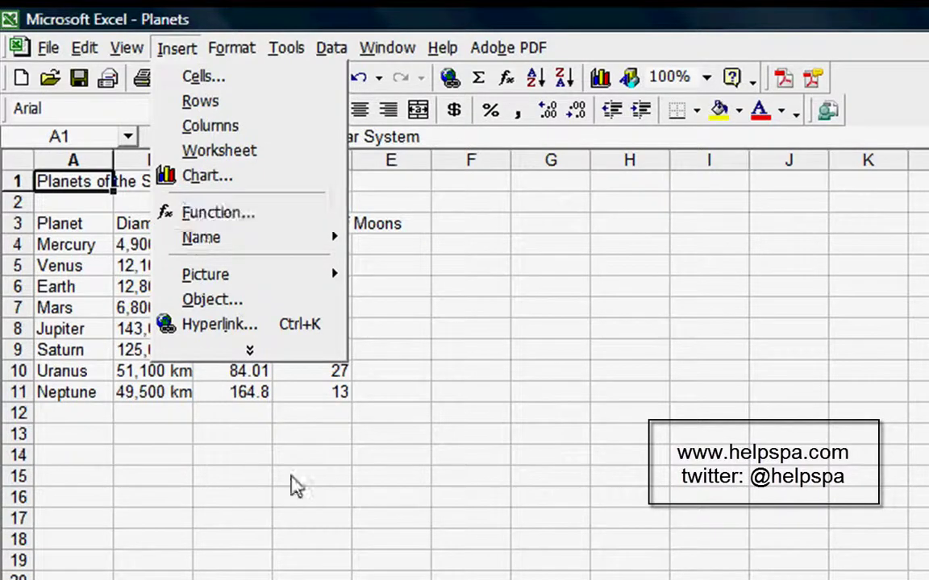
click(300, 409)
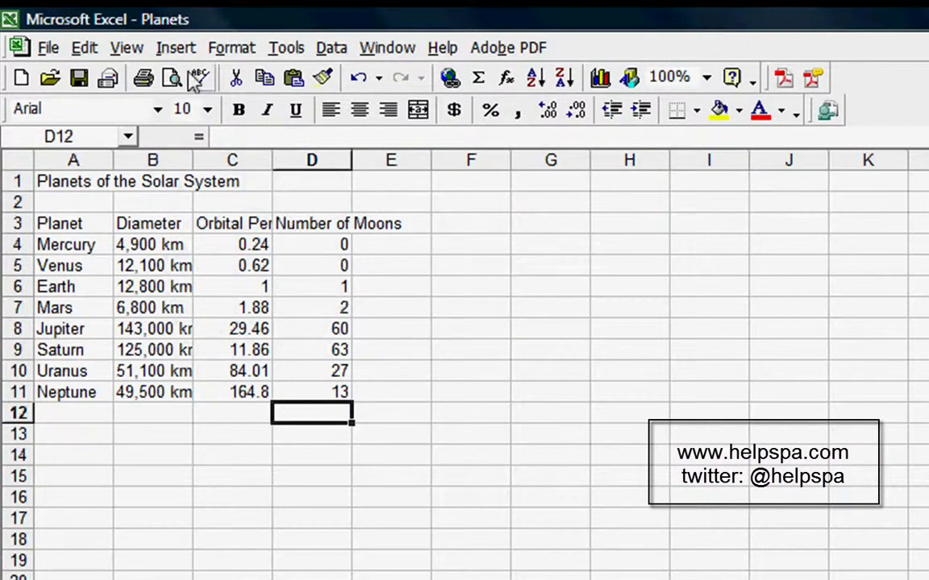
click(179, 48)
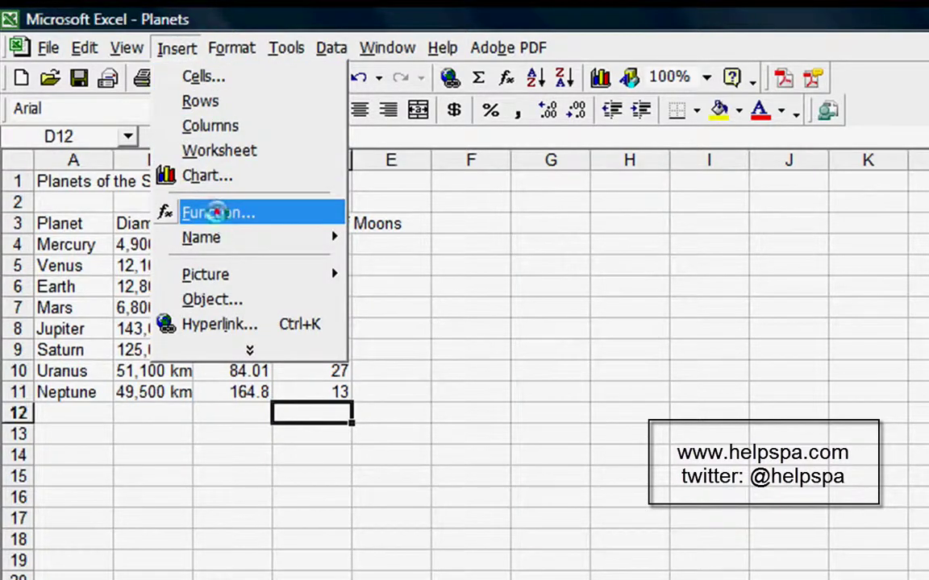
click(216, 212)
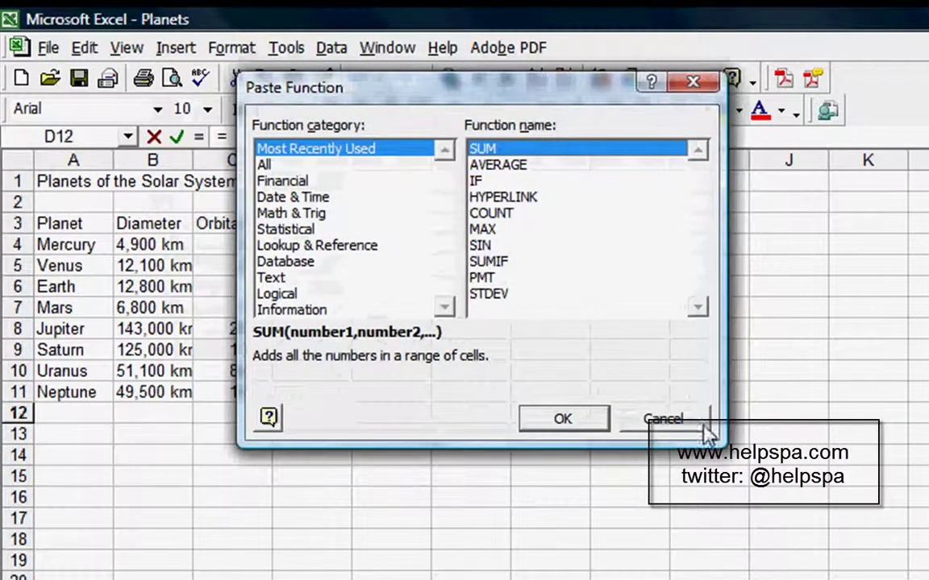
drag(401, 84, 195, 84)
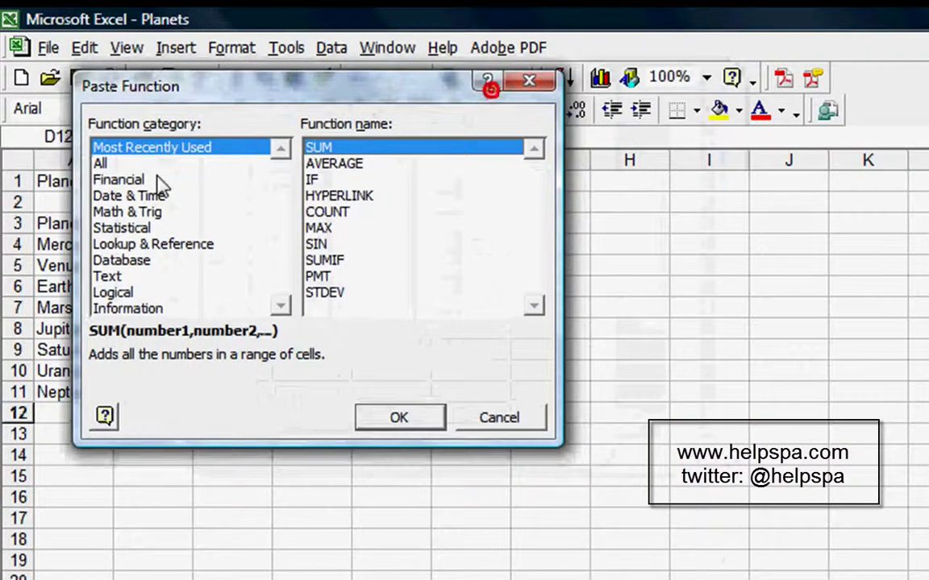
click(105, 164)
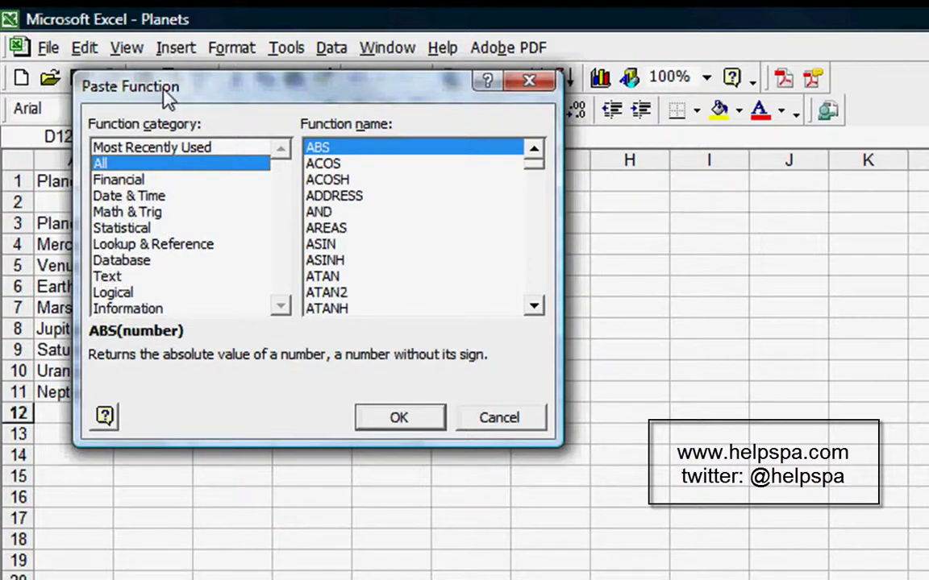
click(131, 180)
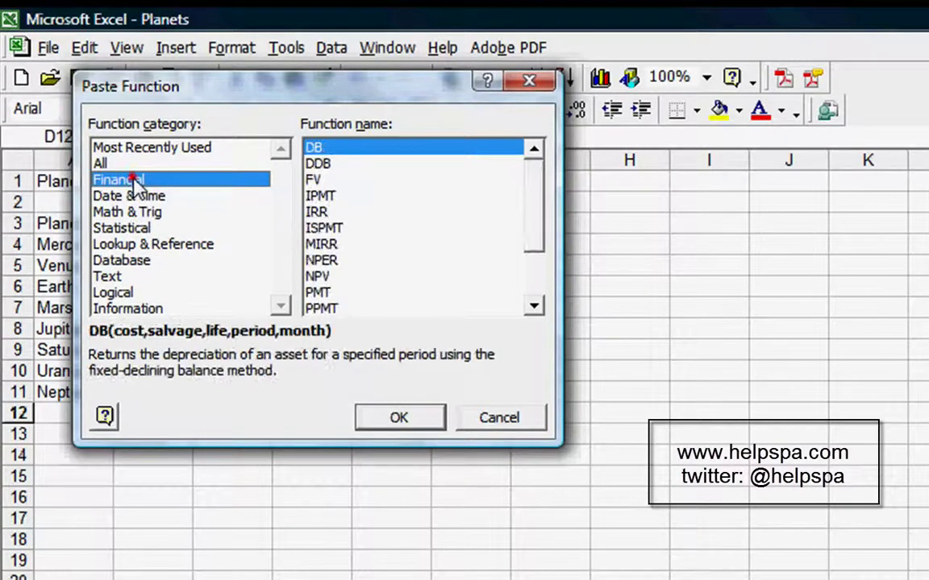
click(125, 259)
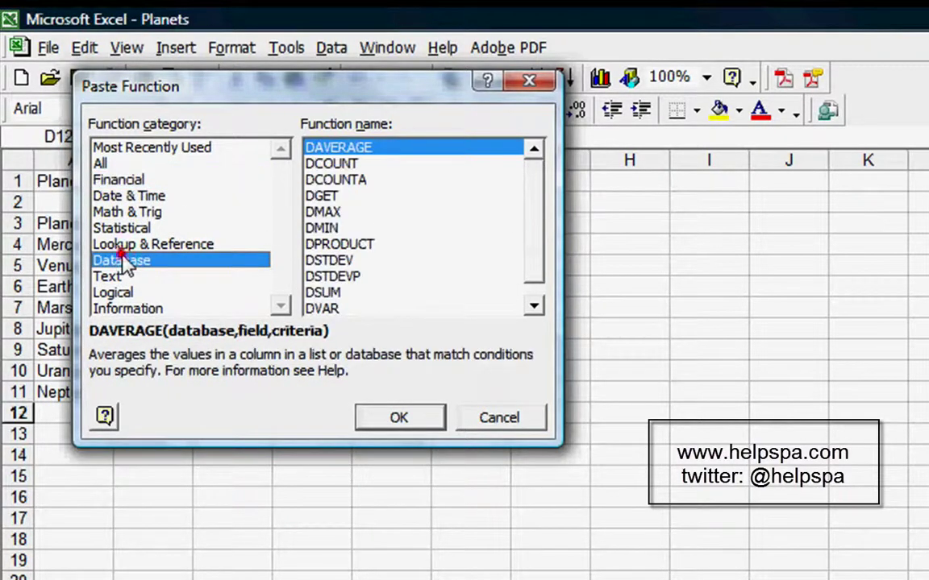
click(118, 200)
click(117, 149)
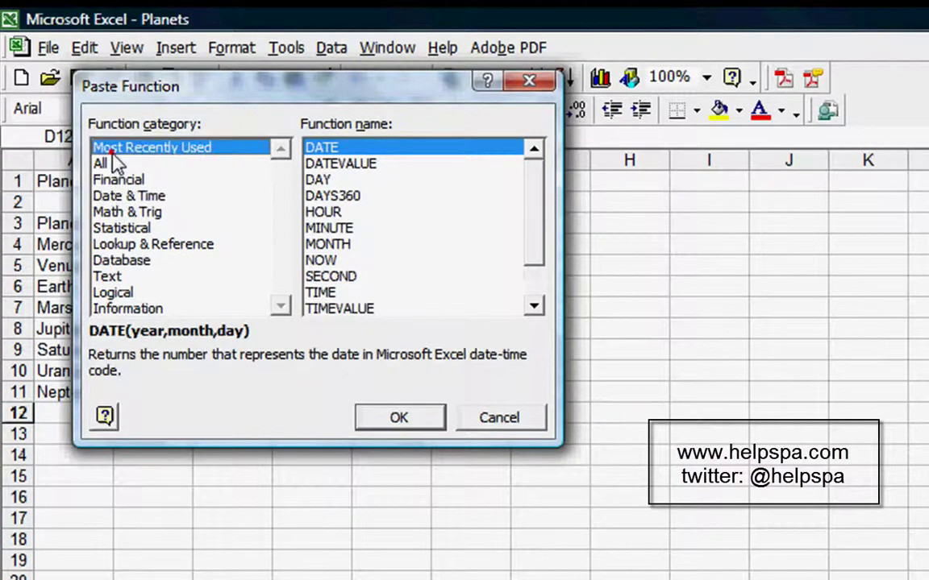
drag(309, 92, 674, 71)
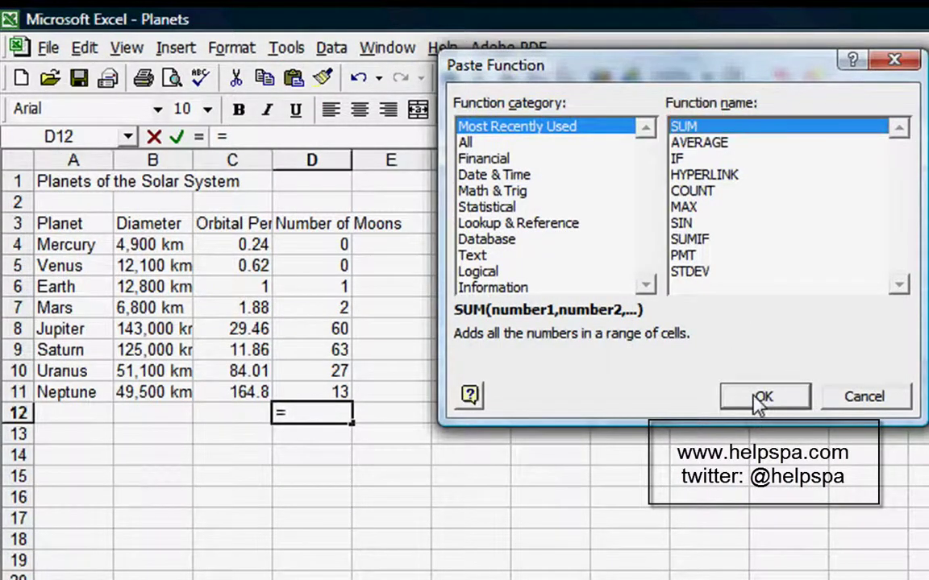
click(860, 397)
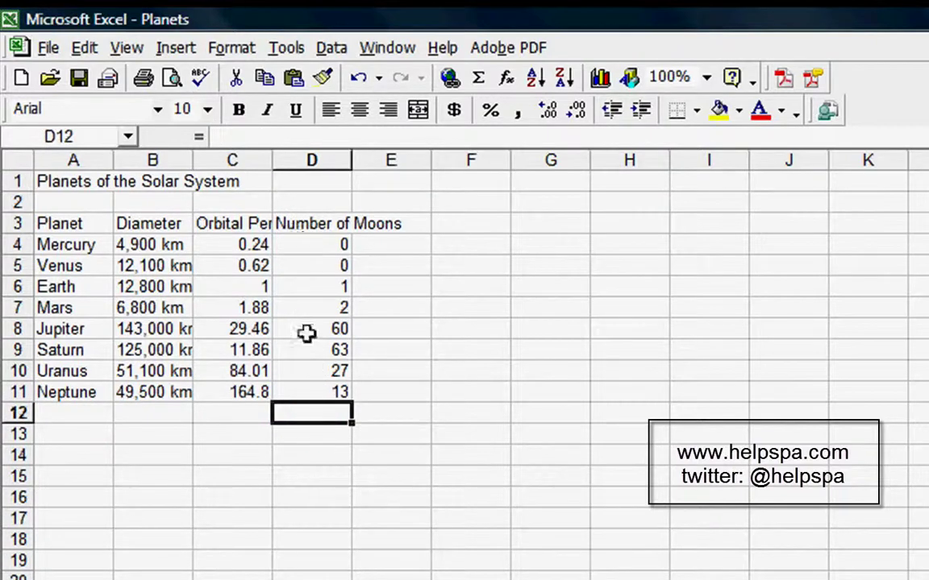
Step: Start a SUM function over D4:D11 in cell D12 and cancel it
click(179, 50)
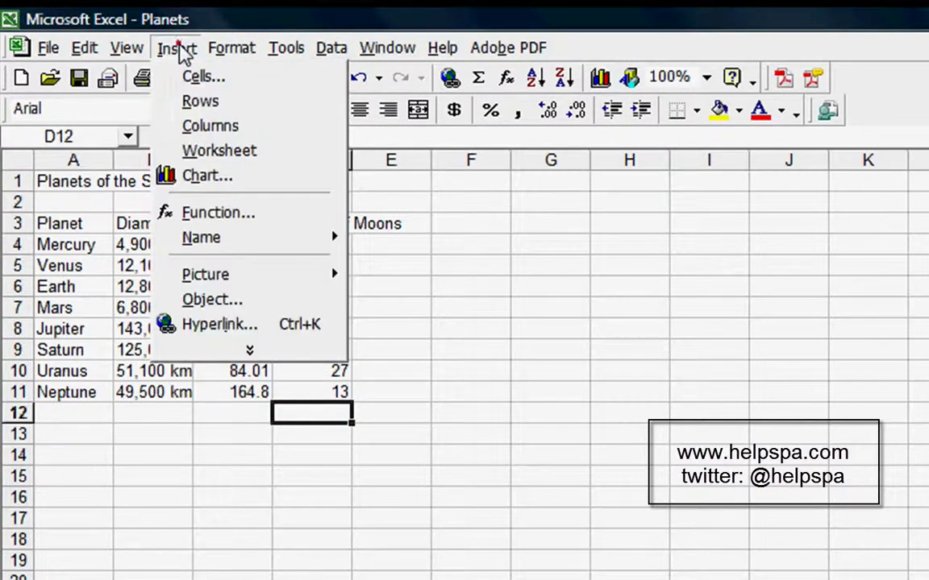
click(226, 216)
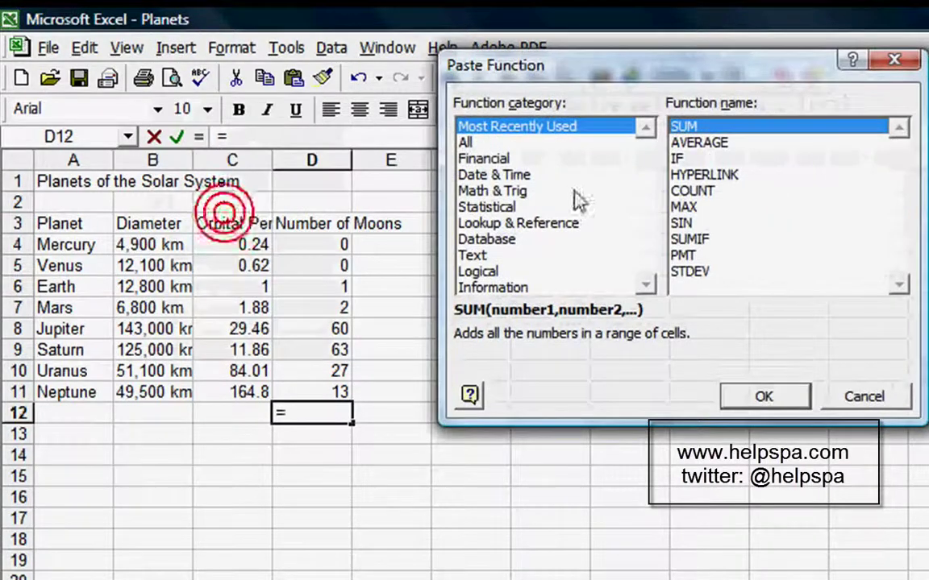
click(725, 397)
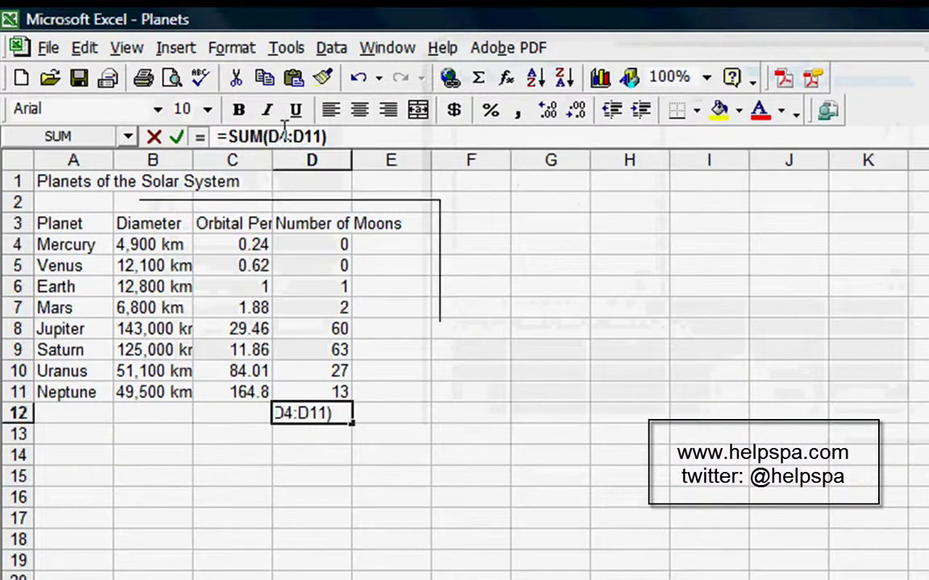
click(526, 353)
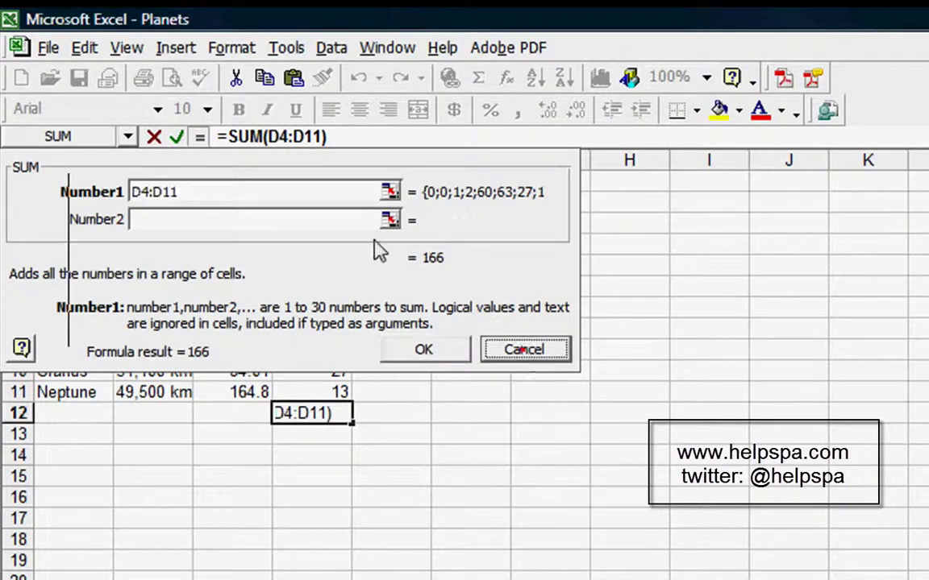
click(526, 352)
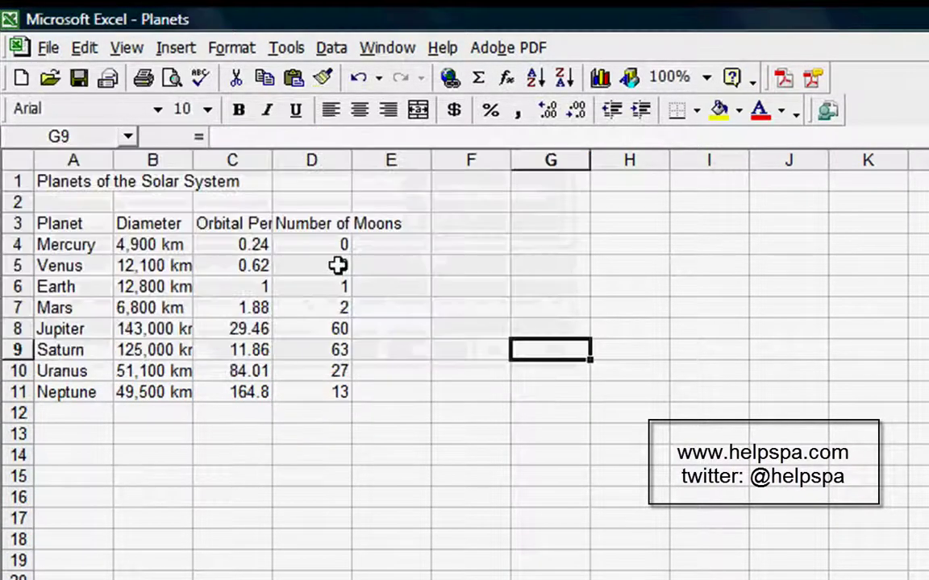
click(306, 417)
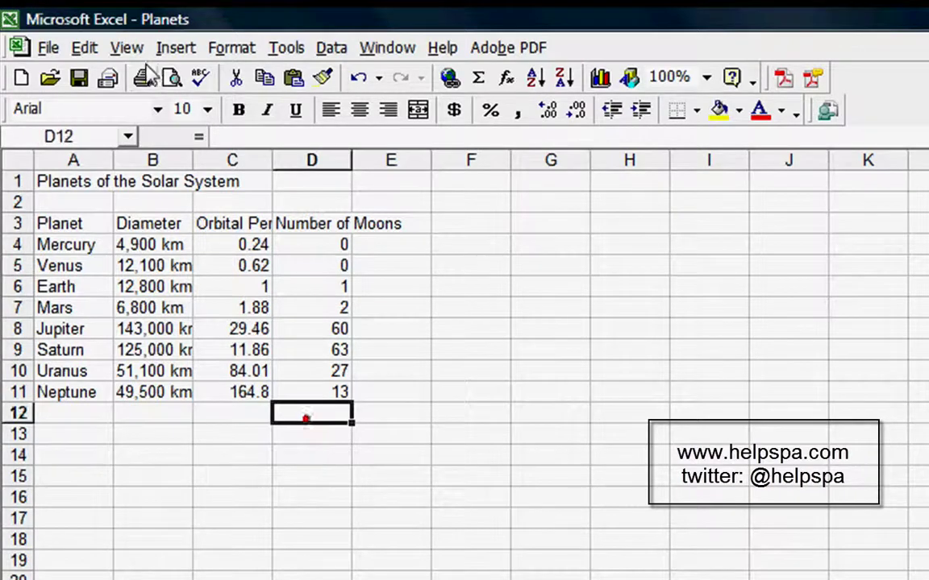
click(176, 47)
click(174, 211)
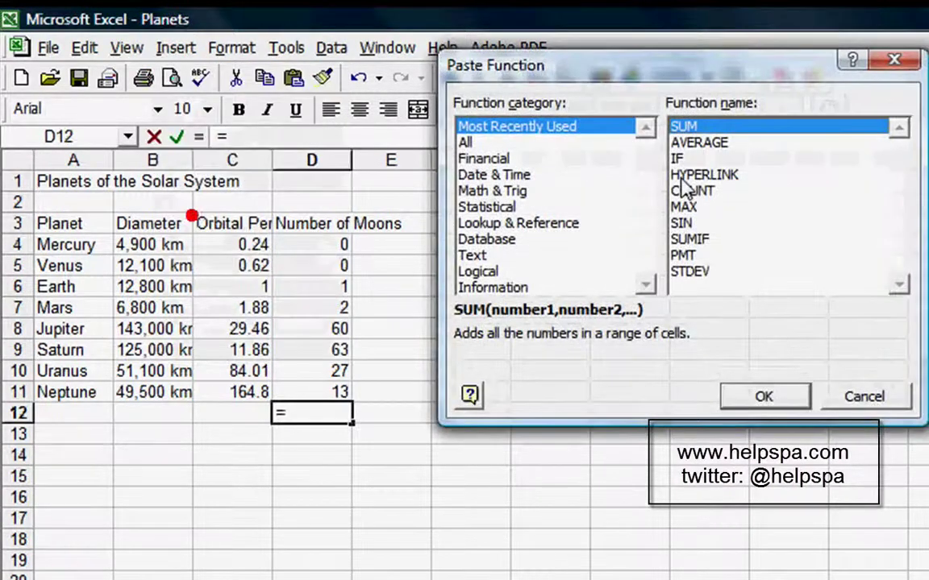
click(863, 396)
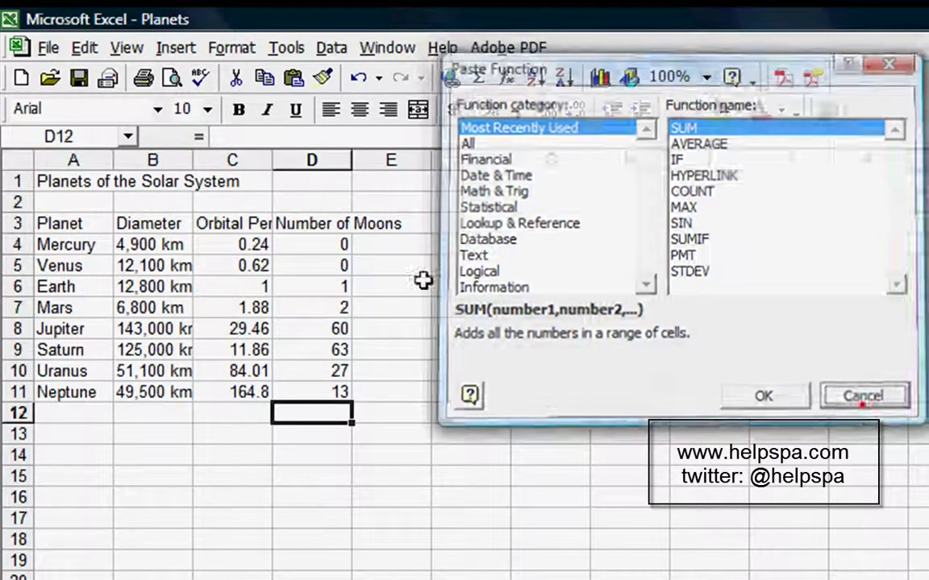
Step: Examine the Number of Moons column and its individual planet values in D4:D11
click(311, 161)
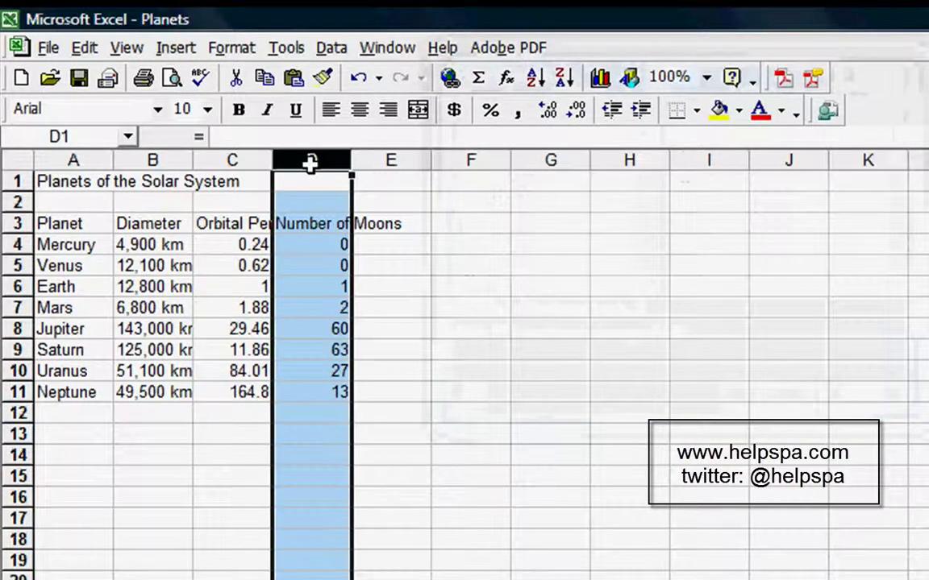
click(17, 242)
click(323, 245)
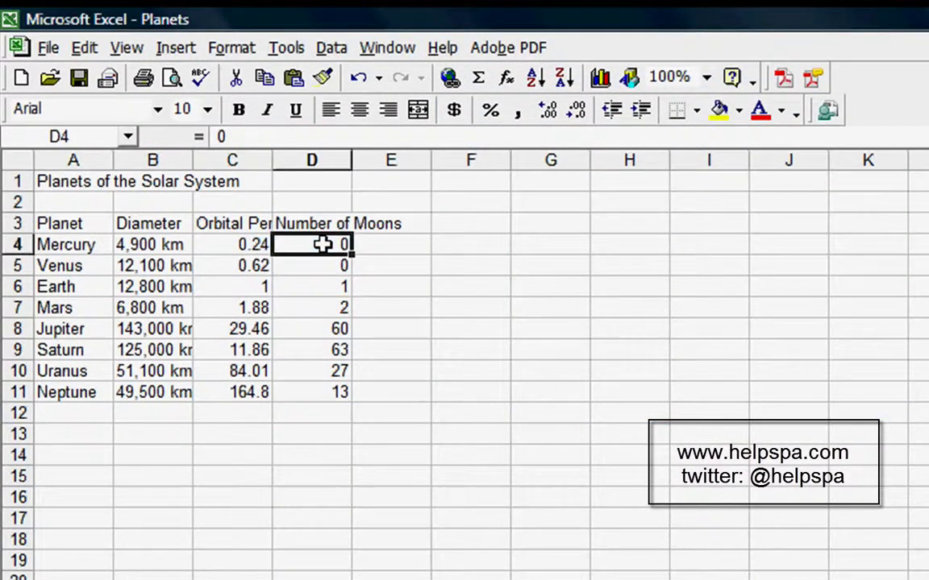
click(320, 286)
click(318, 307)
click(316, 328)
click(307, 371)
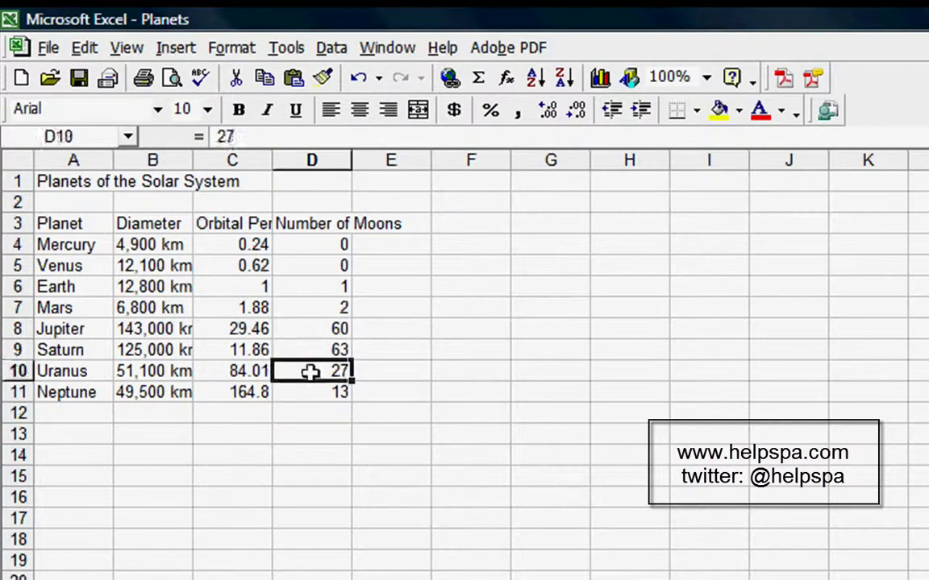
click(306, 390)
drag(290, 238, 290, 393)
Step: Insert a SUM function in cell D12 that totals the moon counts in D4:D11
click(297, 410)
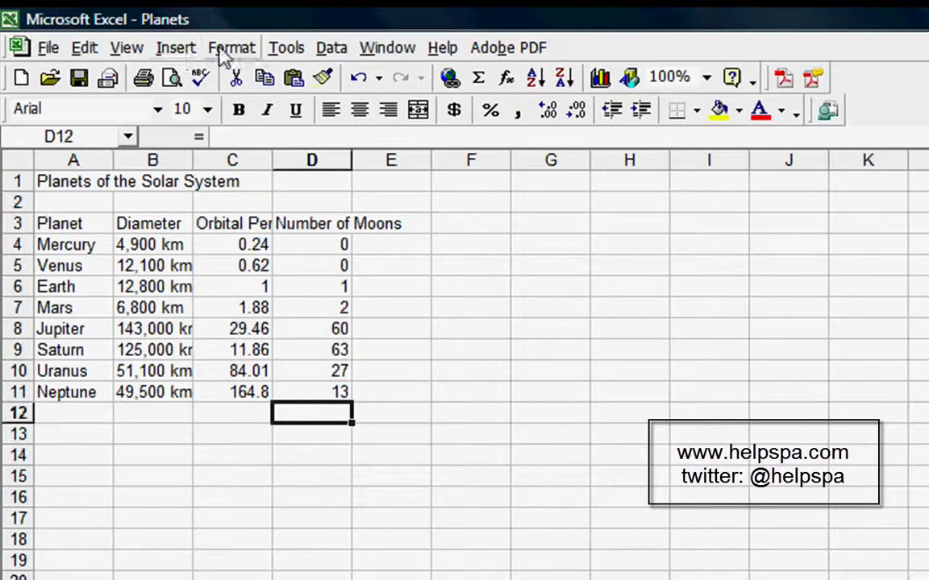
click(177, 48)
click(190, 212)
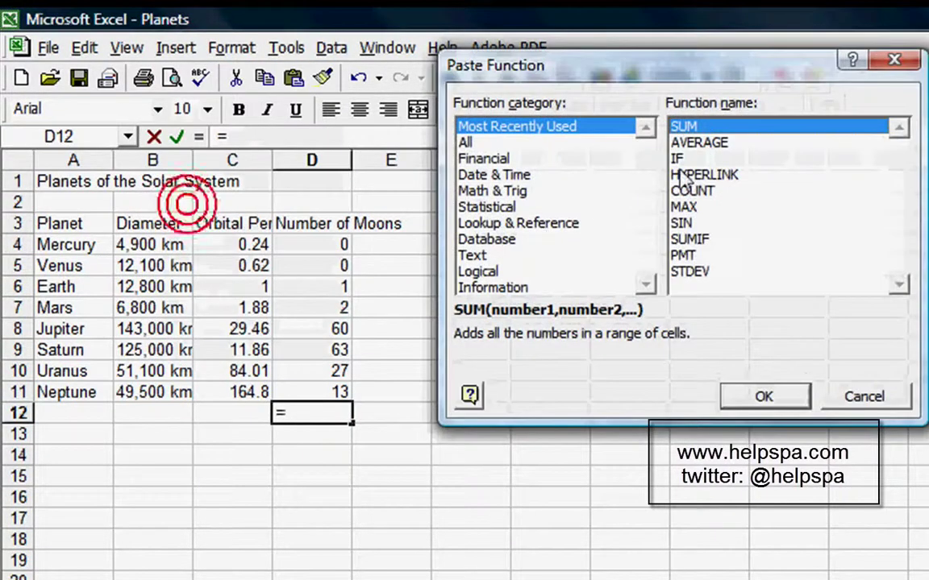
click(765, 395)
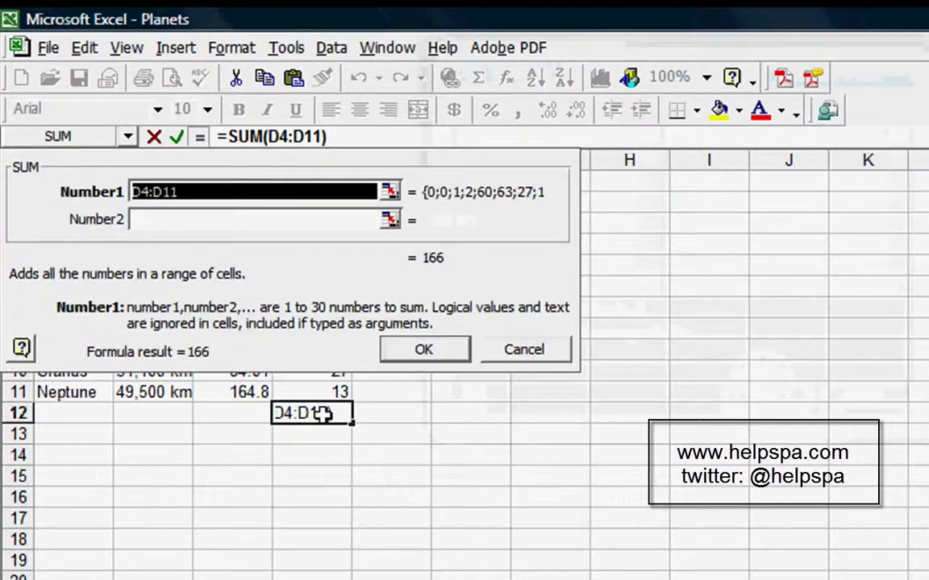
click(435, 353)
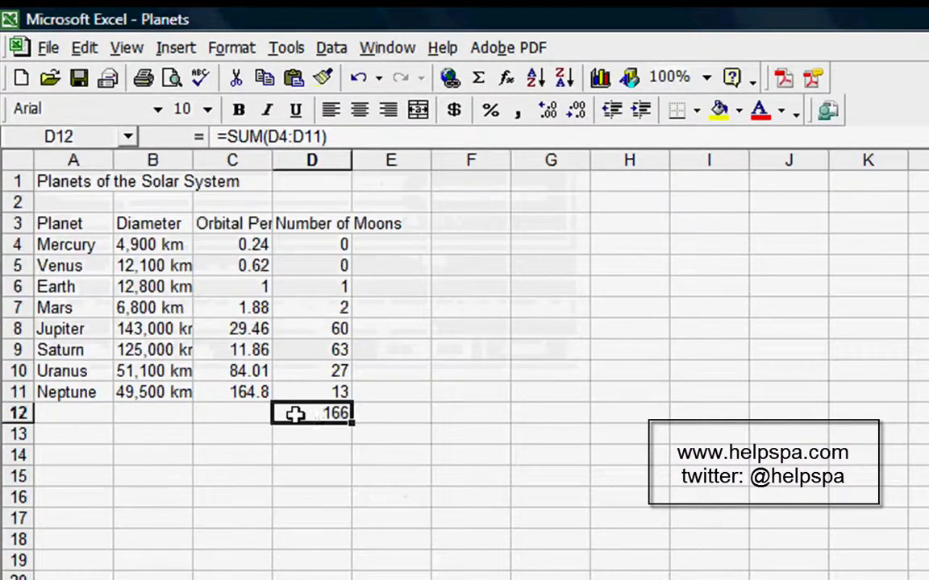
Step: Insert an AVERAGE function in cell C12 over the orbital period values in C4:C11
click(233, 411)
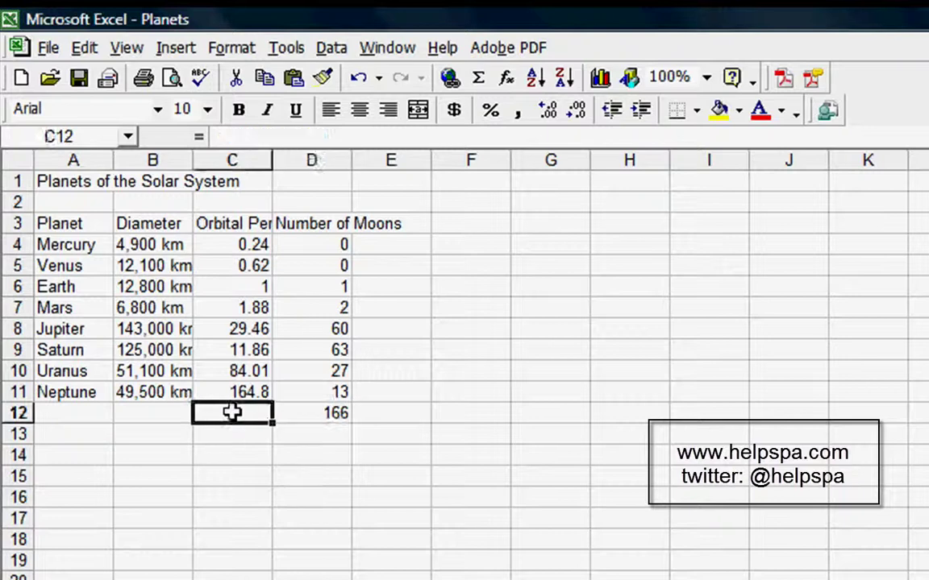
click(232, 223)
click(234, 411)
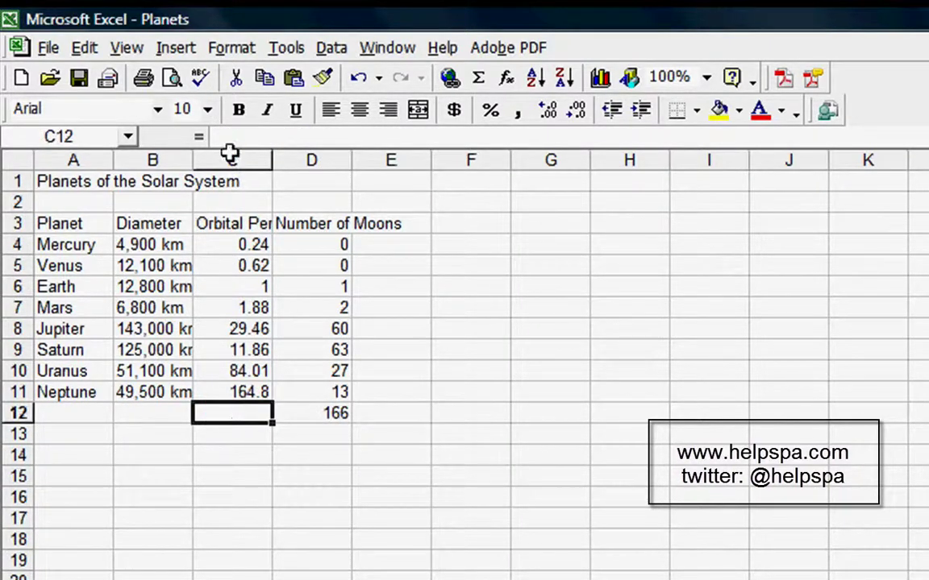
click(179, 48)
click(197, 211)
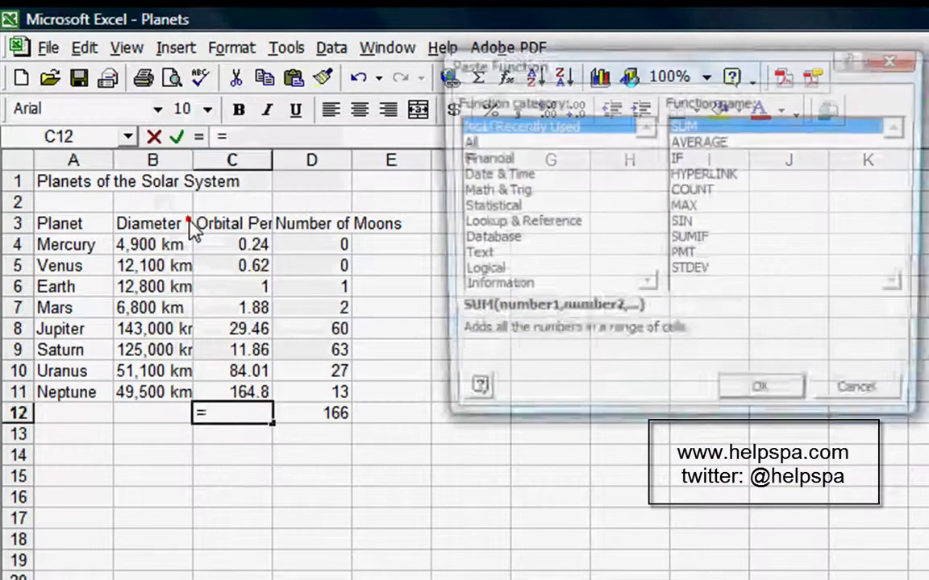
click(681, 144)
click(740, 397)
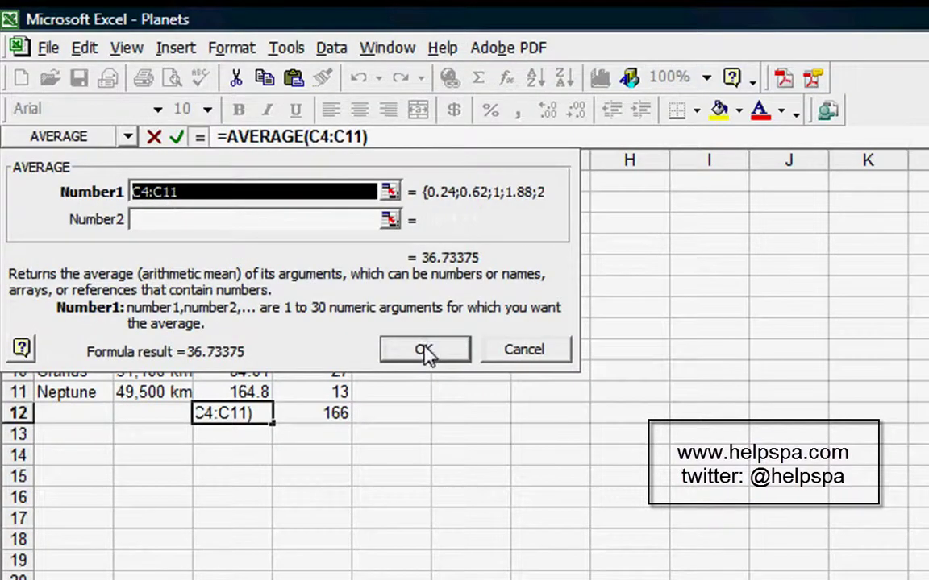
click(424, 352)
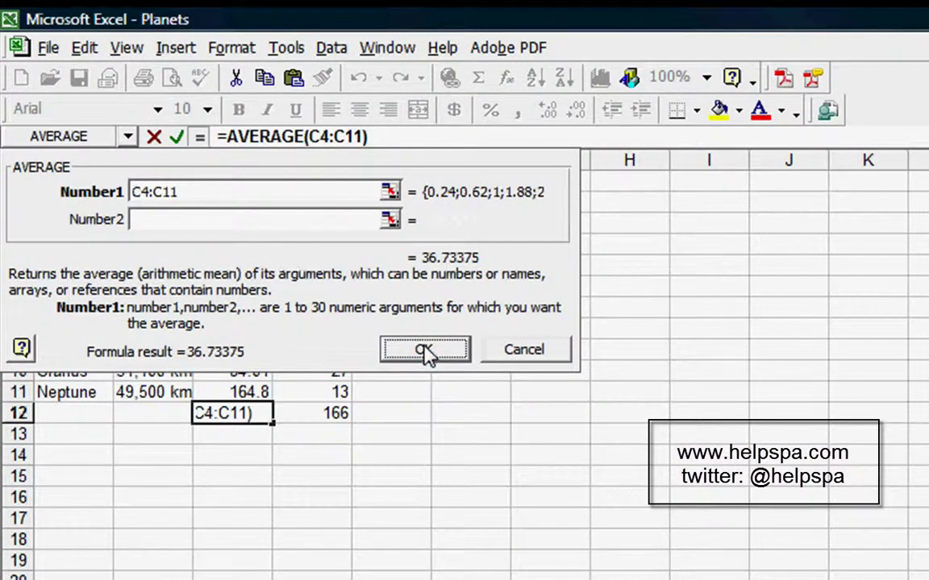
Step: Review the orbital period values in column C and the AVERAGE and SUM formulas in C12 and D12
click(233, 245)
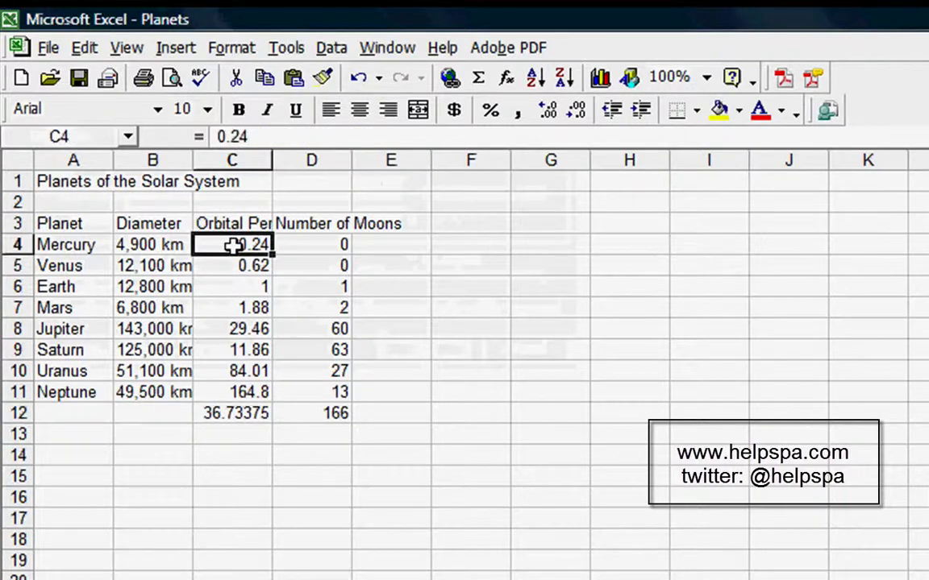
click(229, 390)
click(234, 433)
click(221, 413)
click(315, 413)
click(243, 415)
click(281, 419)
click(265, 413)
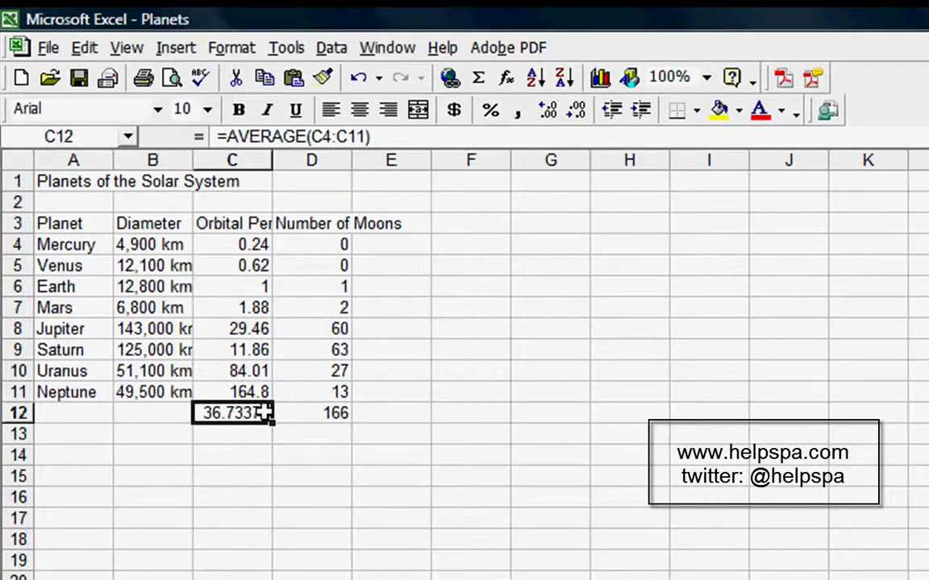
click(171, 50)
mouse_move(207, 237)
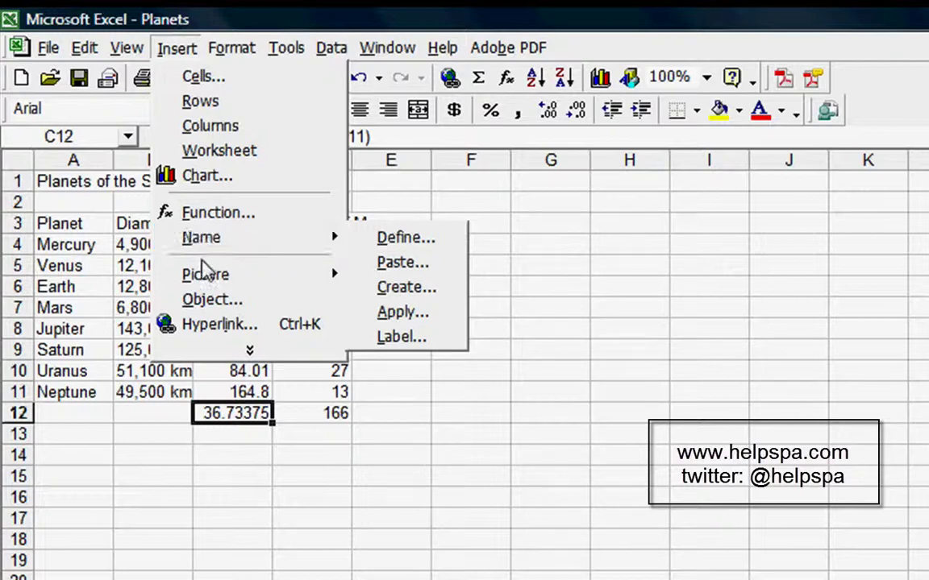
mouse_move(206, 278)
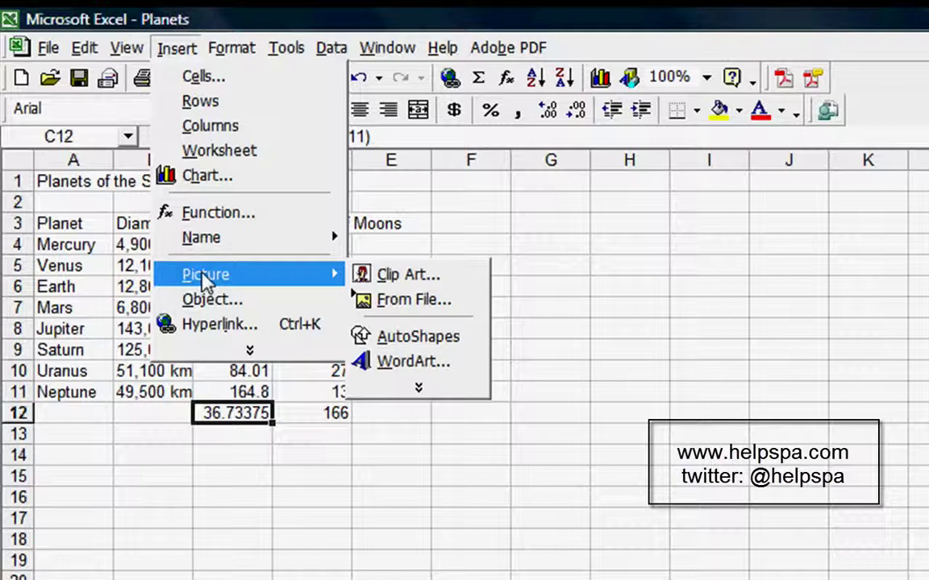
click(208, 355)
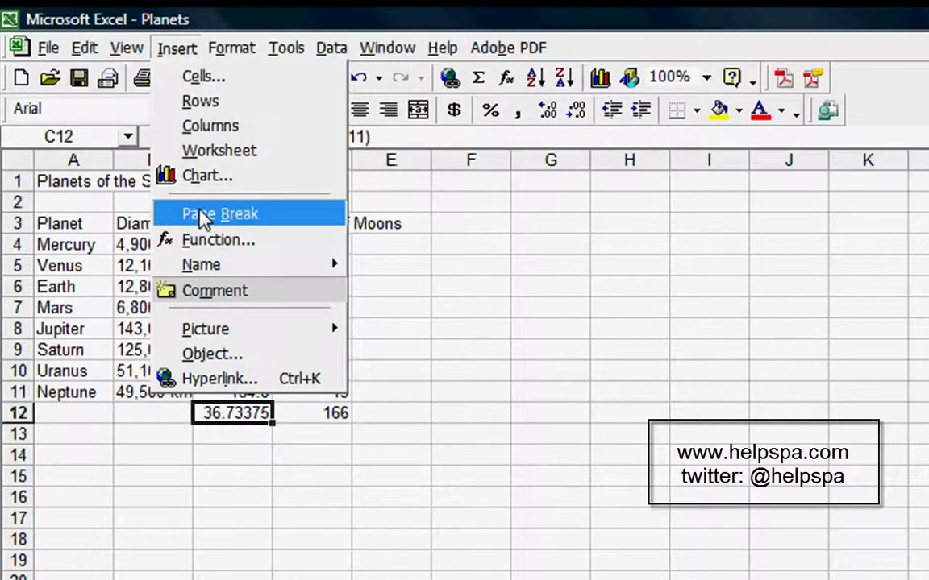
click(172, 15)
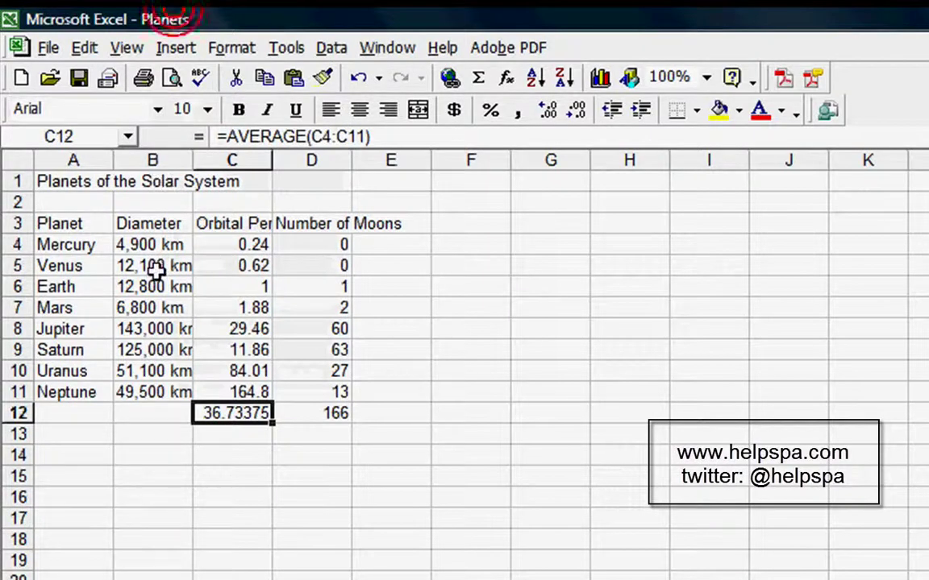